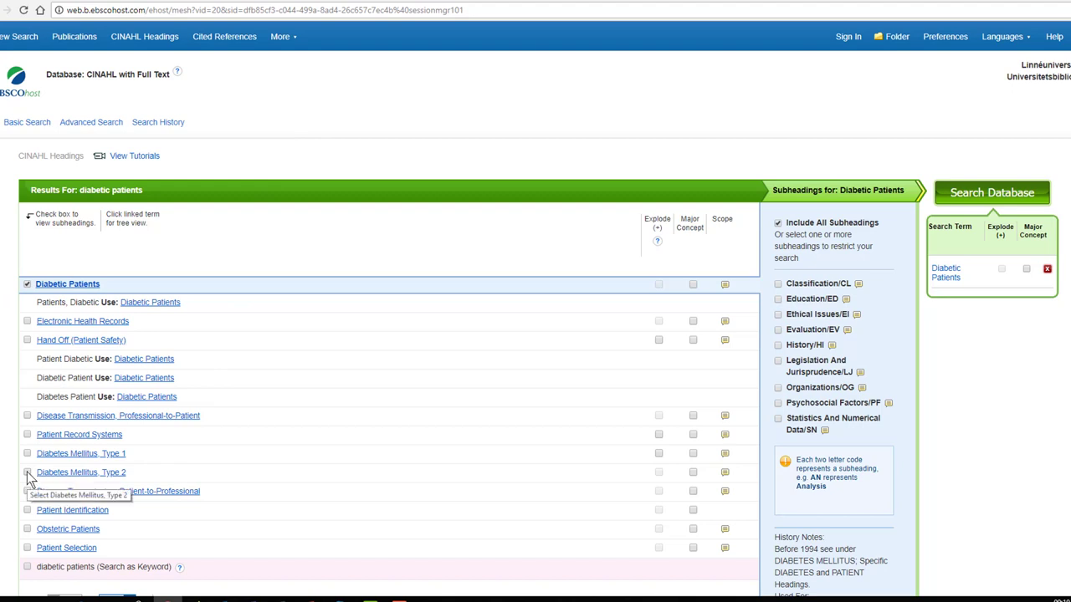
Add the Diabetes Mellitus, Type 2 heading to the search terms and check its scope note
{"action": "left_click", "coordinate": [27, 474]}
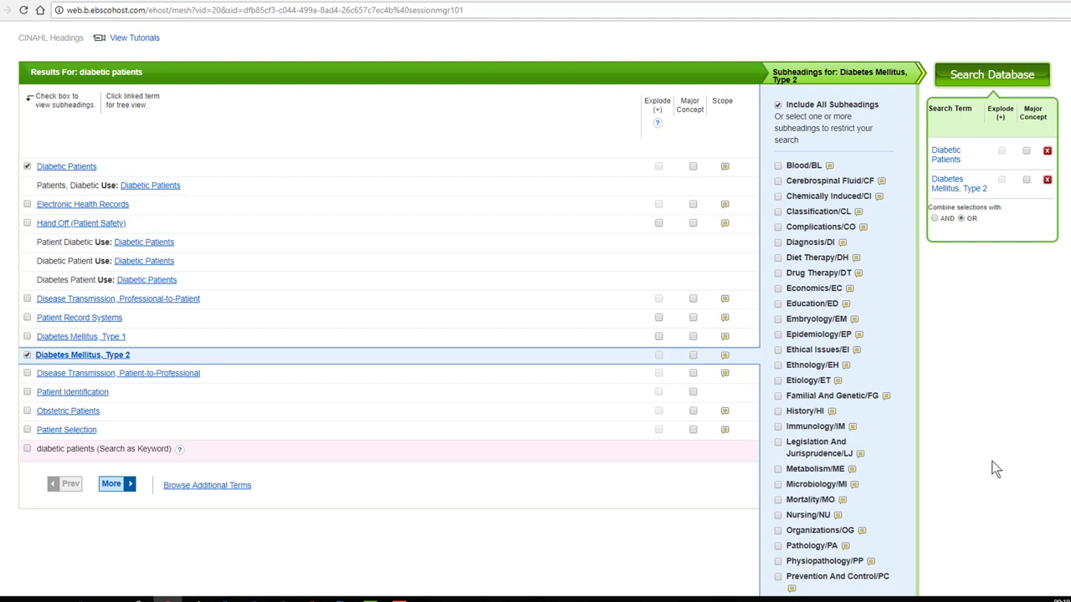
{"action": "left_click", "coordinate": [725, 356]}
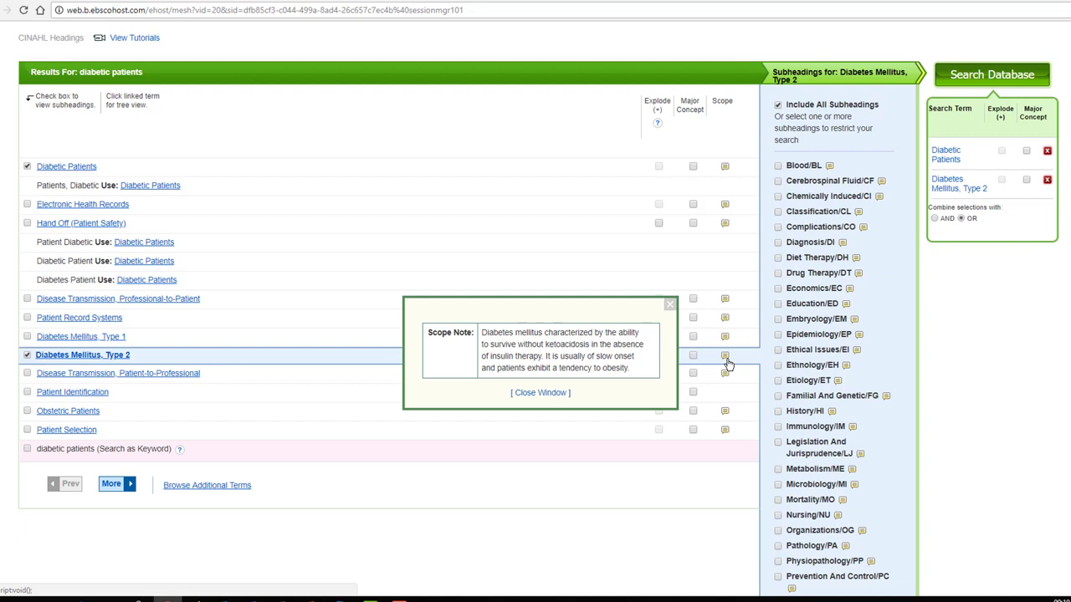
{"action": "left_click", "coordinate": [724, 365]}
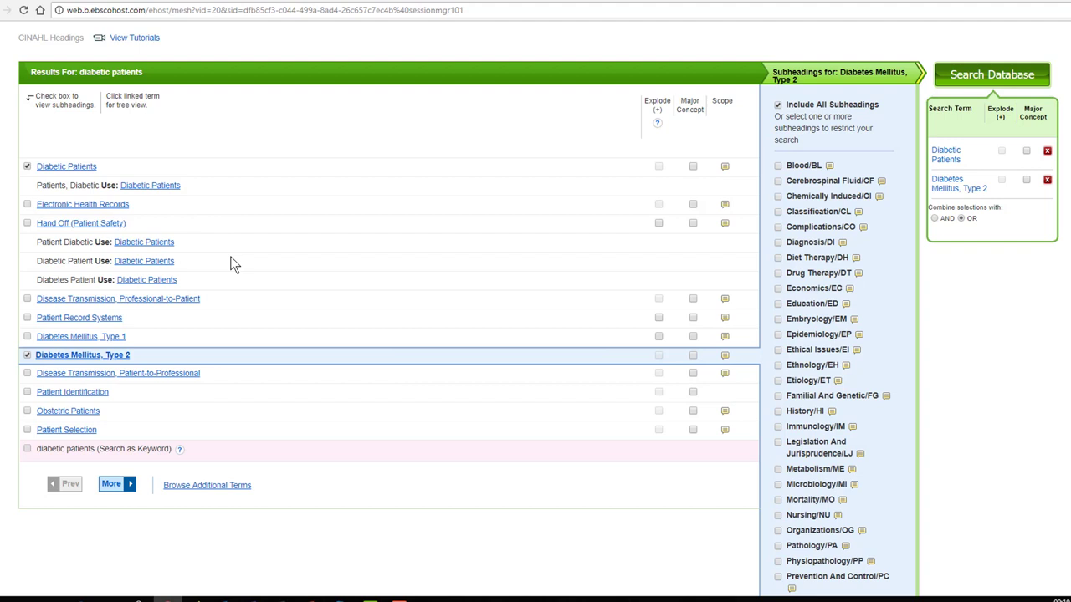
Inspect the tree for Diabetes Mellitus, Type 2, expanding Diabetic Coma, and search the database for the selected headings combined with OR
{"action": "left_click", "coordinate": [89, 356]}
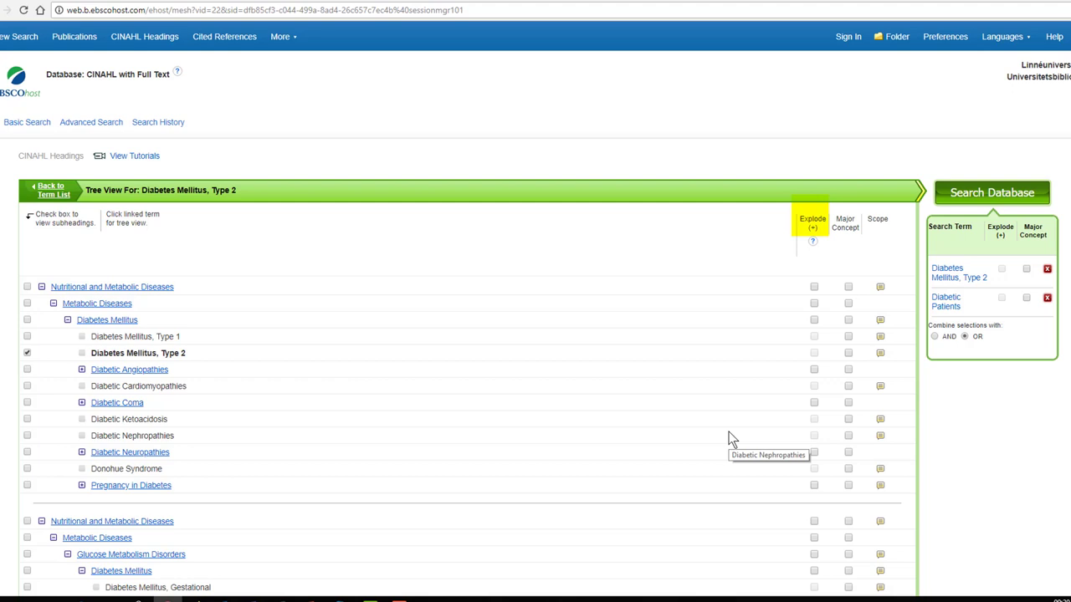
{"action": "left_click", "coordinate": [81, 402]}
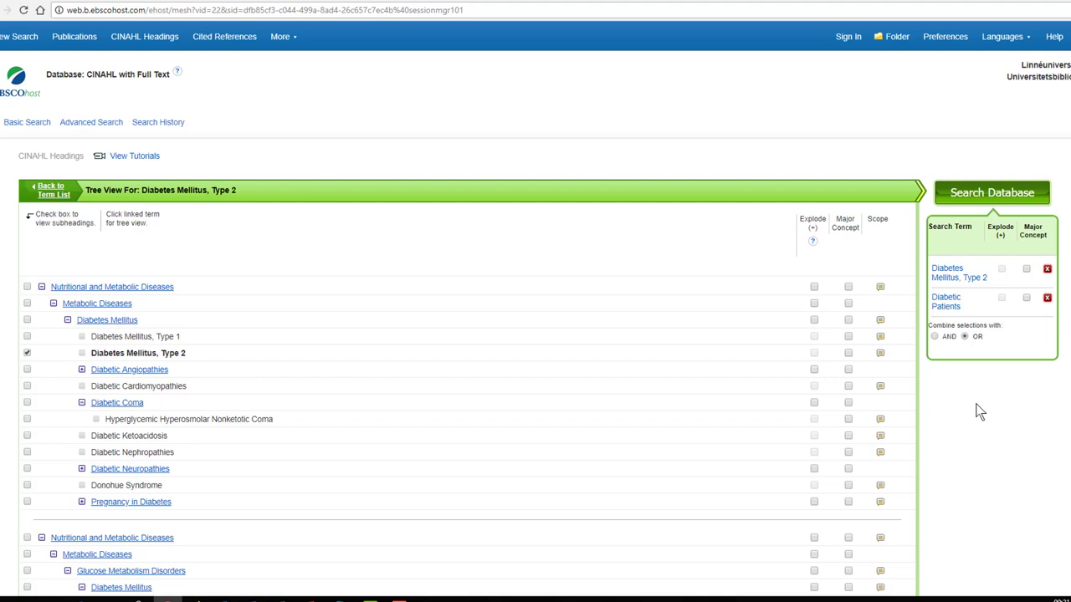
{"action": "left_click", "coordinate": [943, 201]}
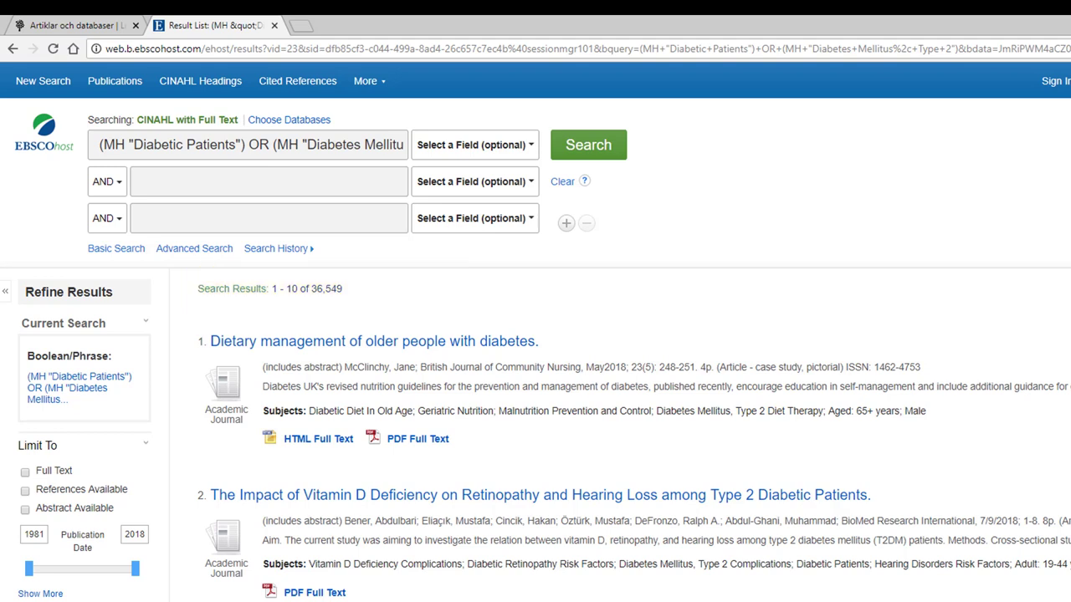
Replace the query with (Diabetic OR "Type 2 diabetes" OR "Diabetes type 2") and run the search
{"action": "left_click", "coordinate": [564, 183]}
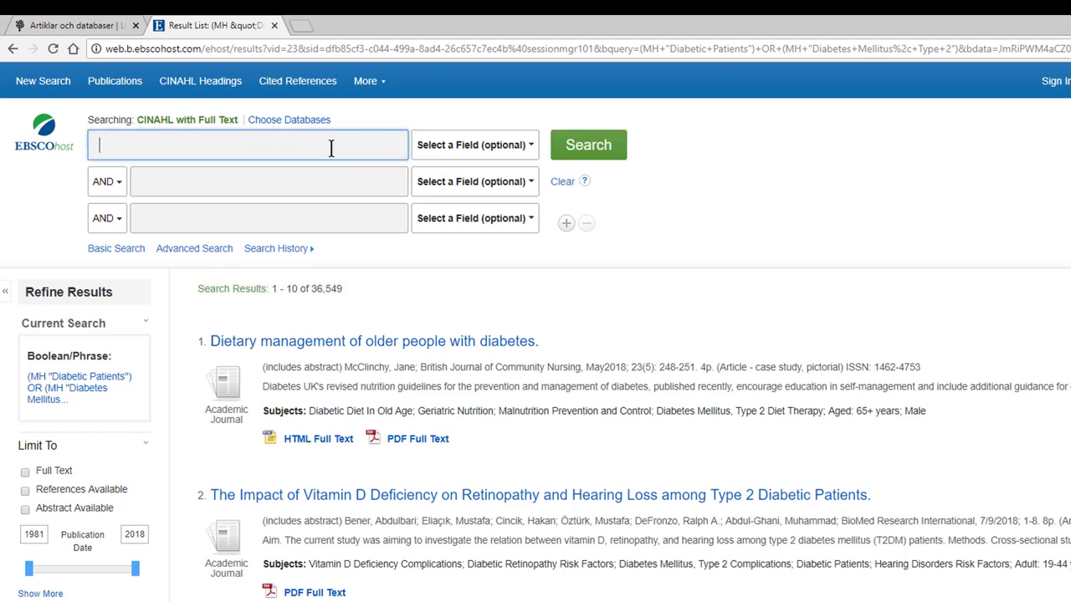
{"action": "key", "text": "ctrl+v"}
{"action": "left_click", "coordinate": [604, 146]}
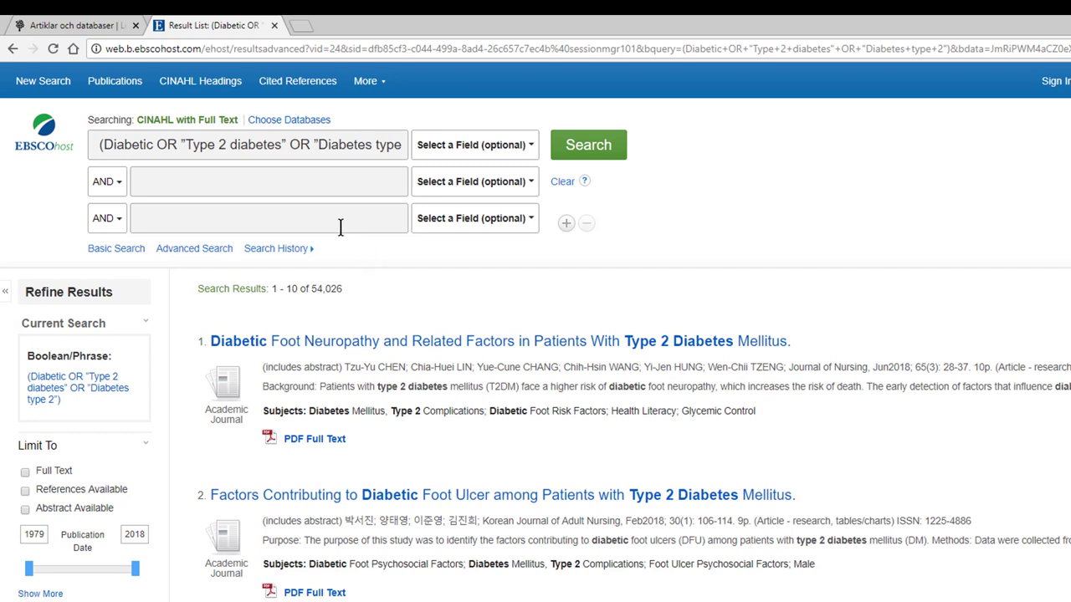
Combine searches S9 and S10 with OR from the search history
{"action": "left_click", "coordinate": [284, 251]}
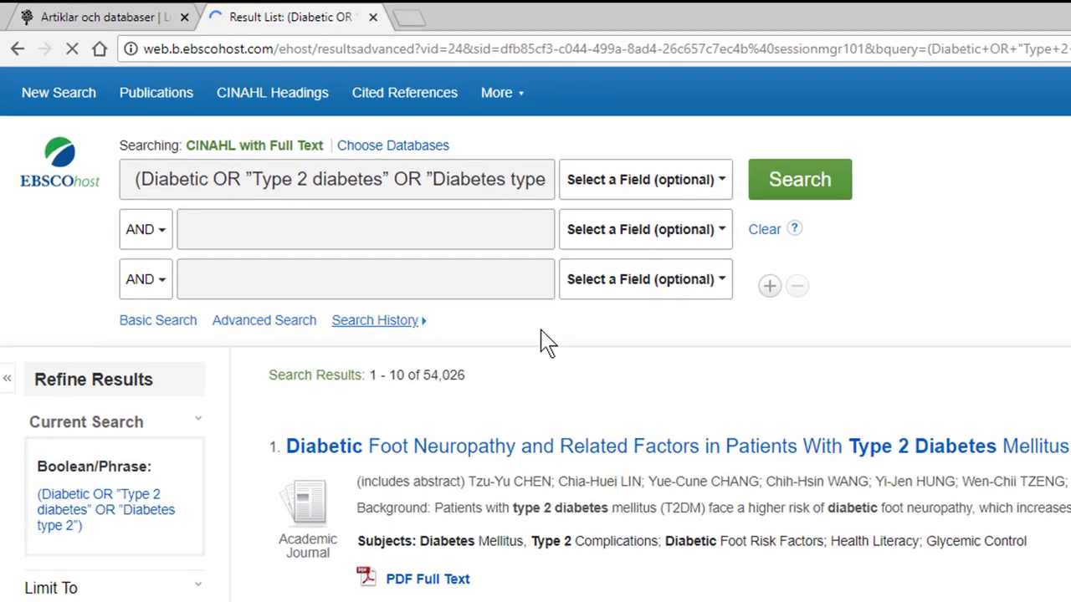
{"action": "left_click", "coordinate": [806, 241]}
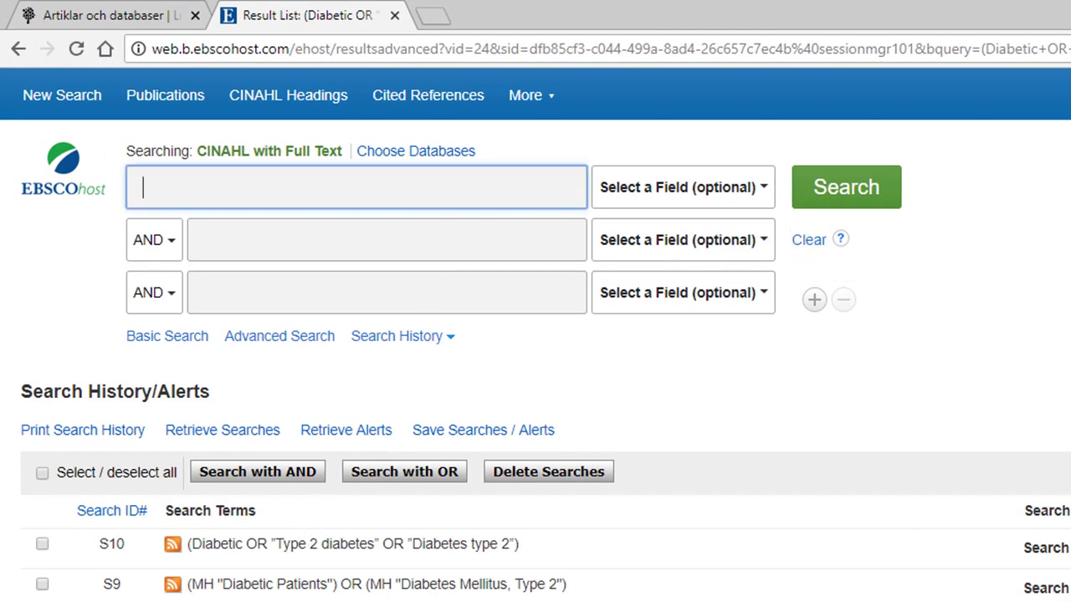
{"action": "left_click", "coordinate": [42, 585]}
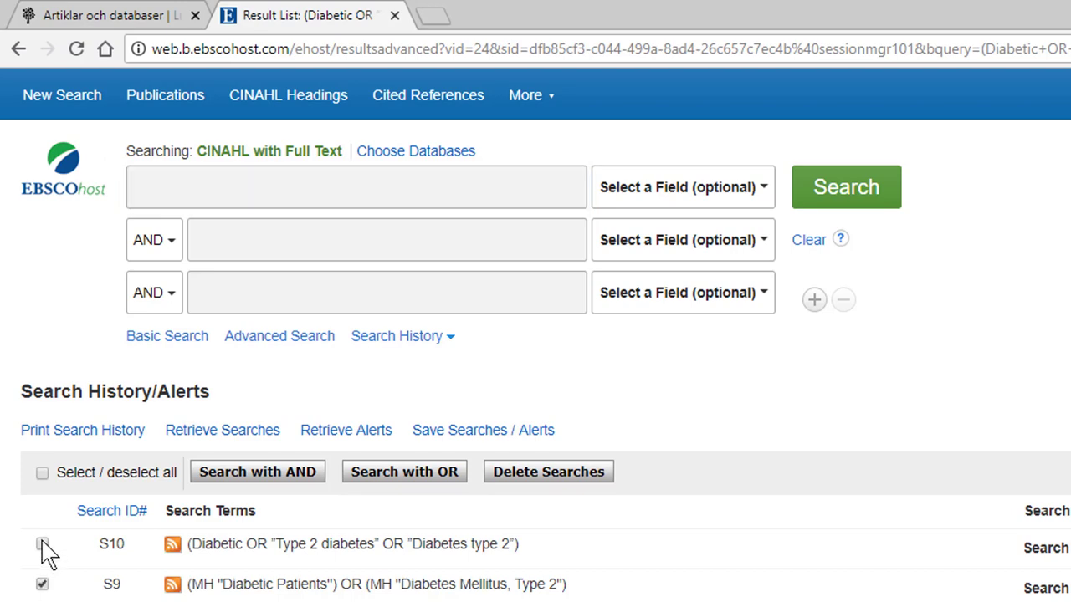
{"action": "left_click", "coordinate": [42, 543]}
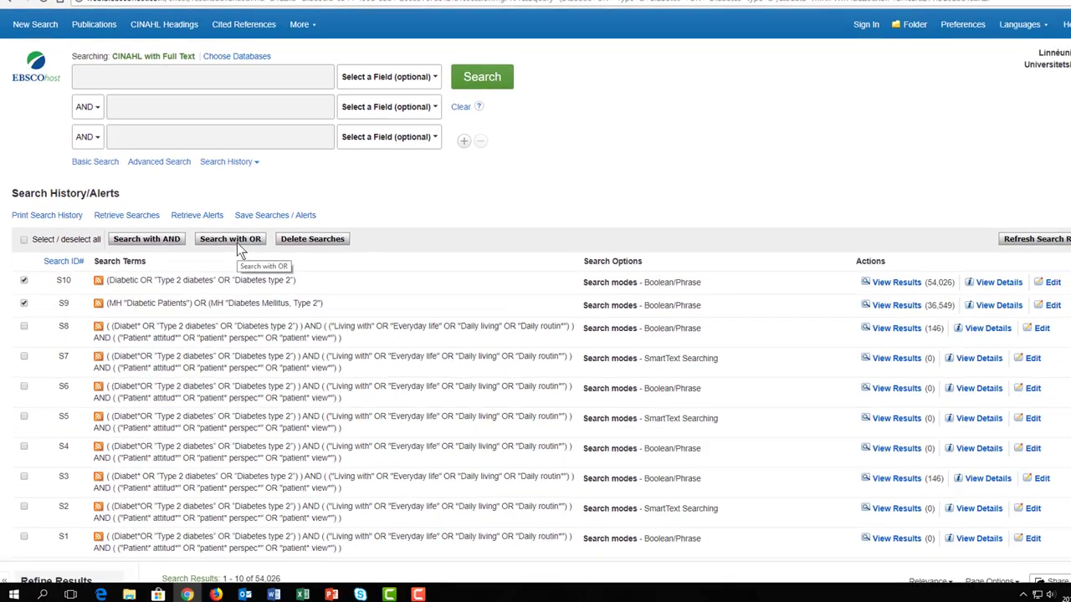
{"action": "left_click", "coordinate": [404, 471]}
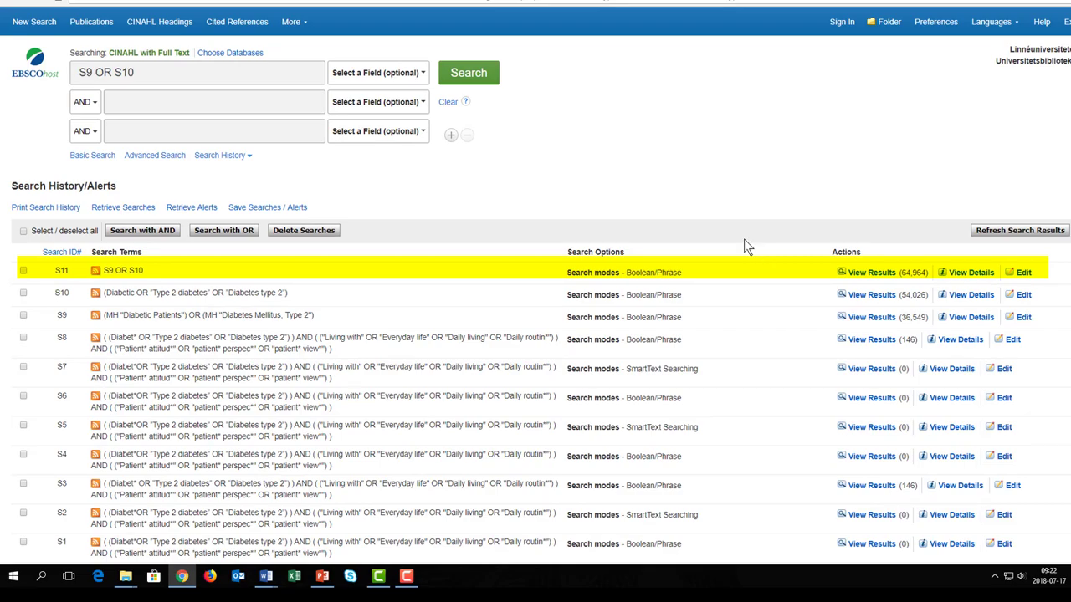
Look up "activities of daily" in CINAHL Headings, select Activities of Daily Living with Explode on, and review its tree
{"action": "left_click", "coordinate": [266, 575]}
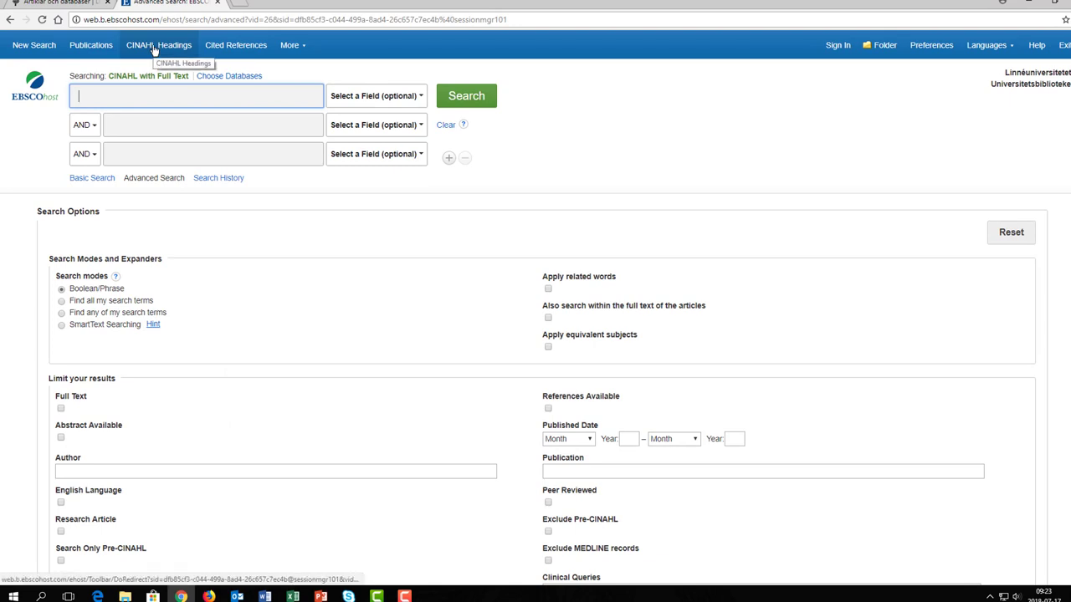
{"action": "left_click", "coordinate": [154, 50]}
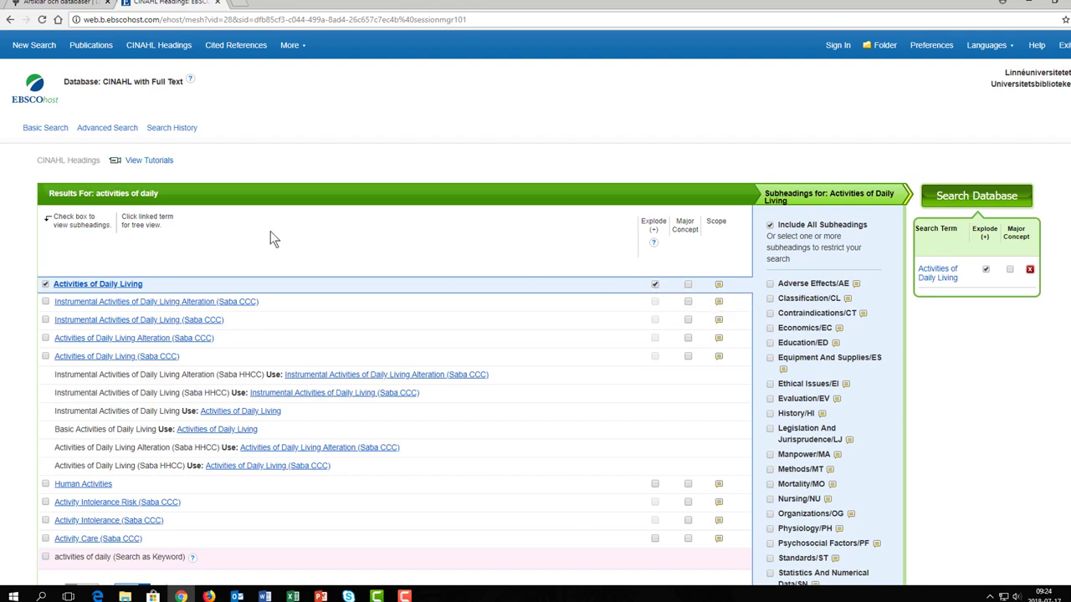
{"action": "left_click", "coordinate": [120, 285]}
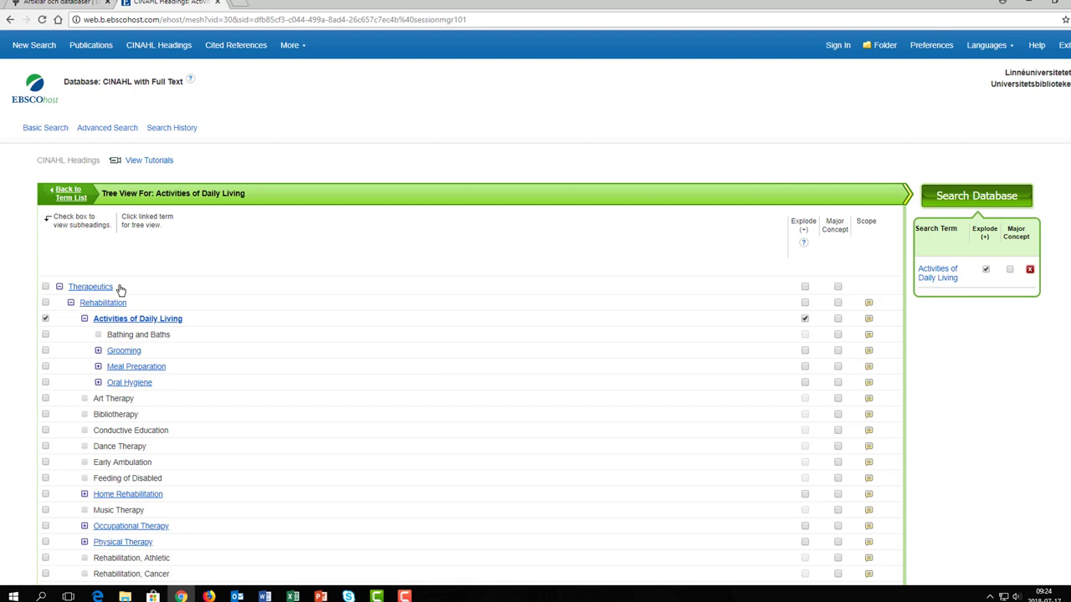
{"action": "scroll", "coordinate": [122, 288], "scroll_direction": "down", "scroll_amount": 1}
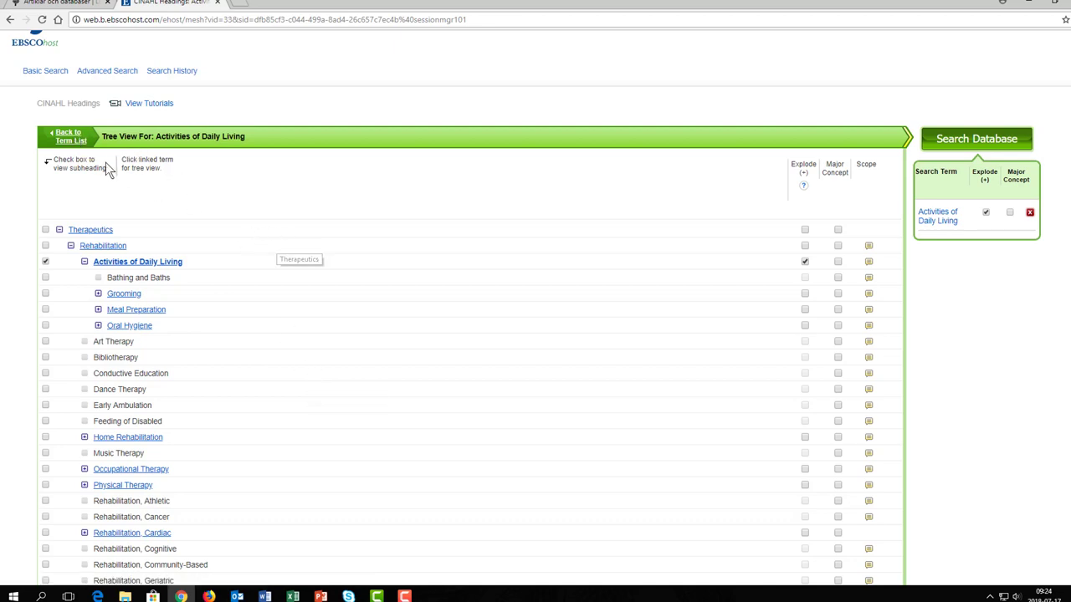
{"action": "left_click", "coordinate": [69, 137]}
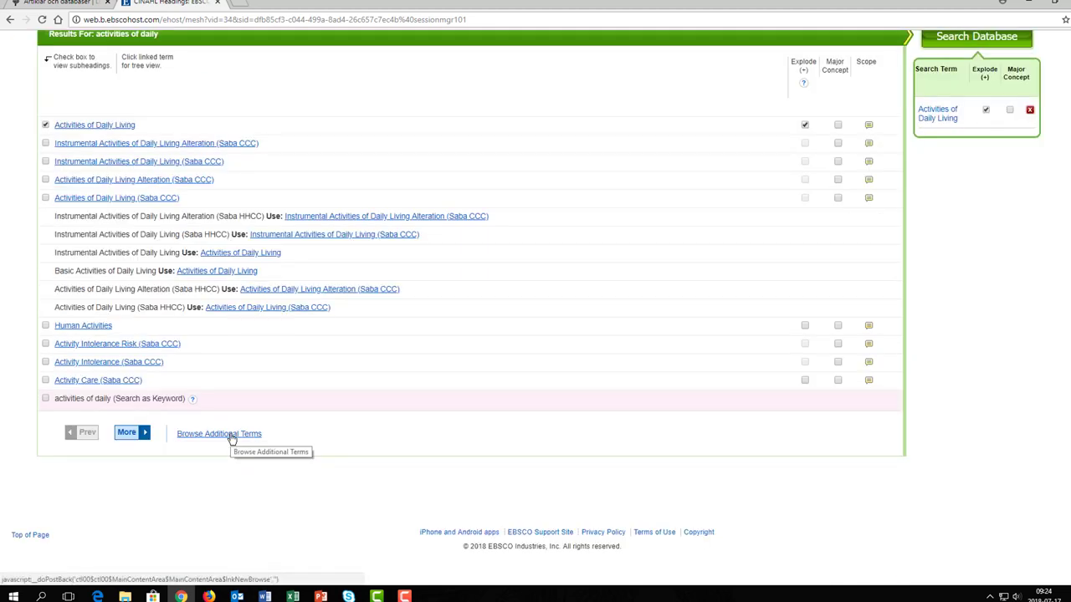
Browse additional headings for "adaptation" and add Adaptation, Psychological without Explode
{"action": "left_click", "coordinate": [226, 434]}
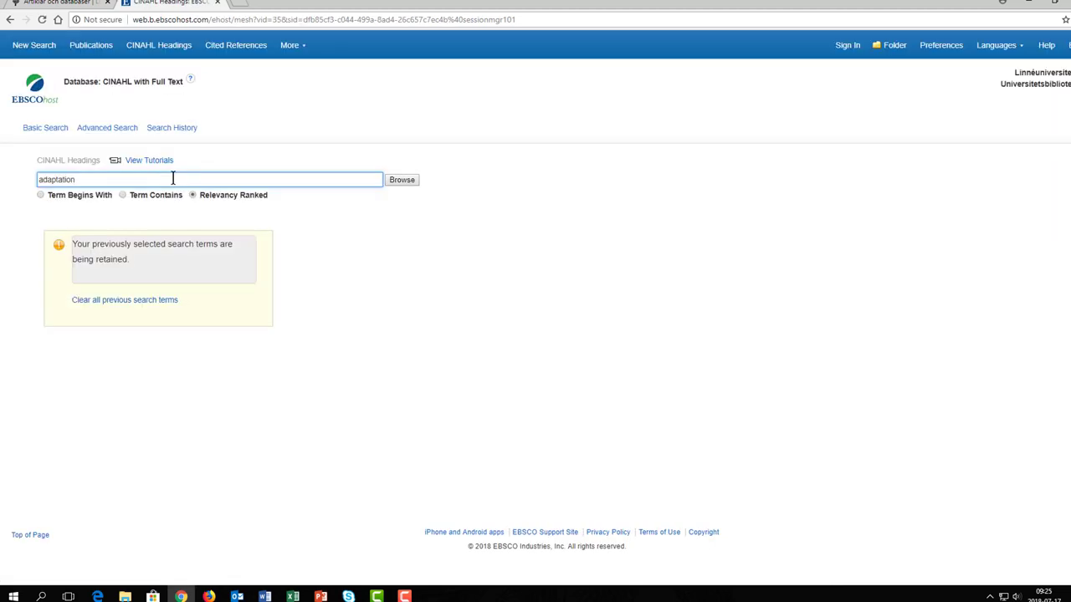
{"action": "key", "text": "Return"}
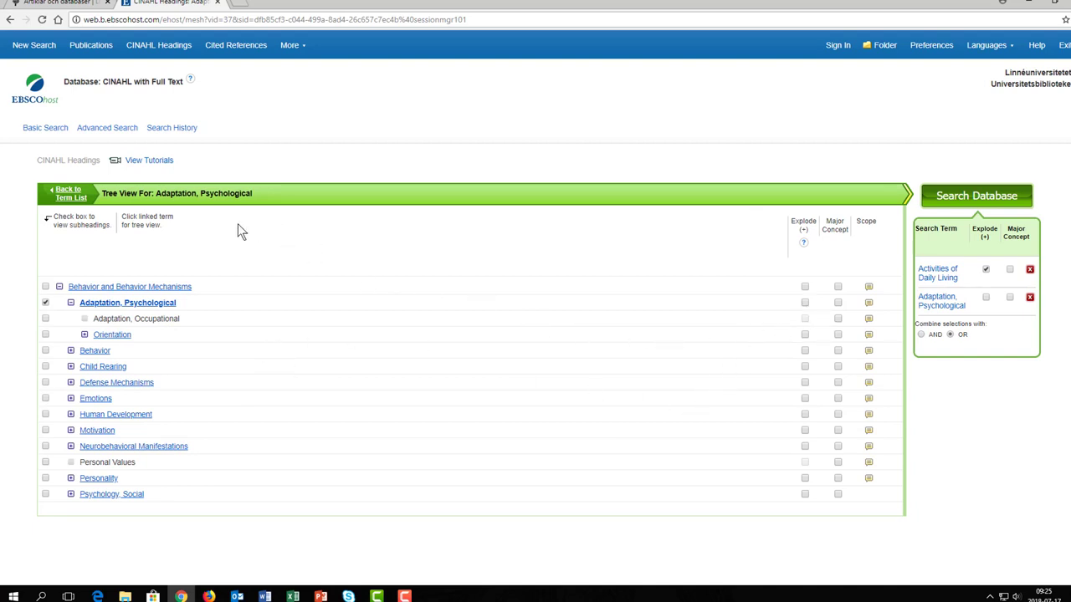
{"action": "left_click", "coordinate": [71, 197]}
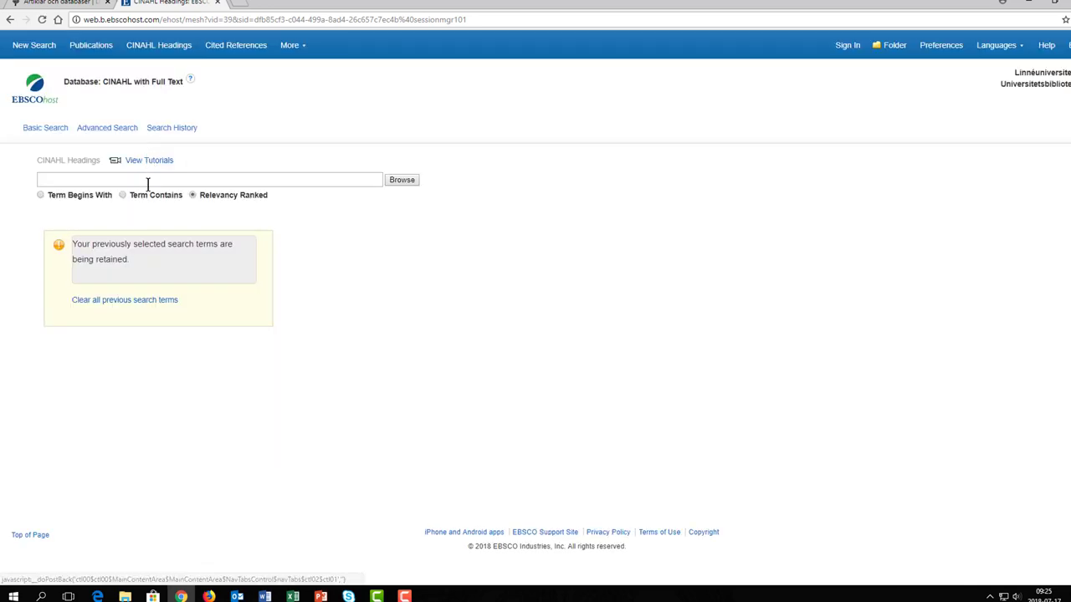
Browse the headings for "coping" and add the Coping heading to the search terms
{"action": "left_click", "coordinate": [147, 181]}
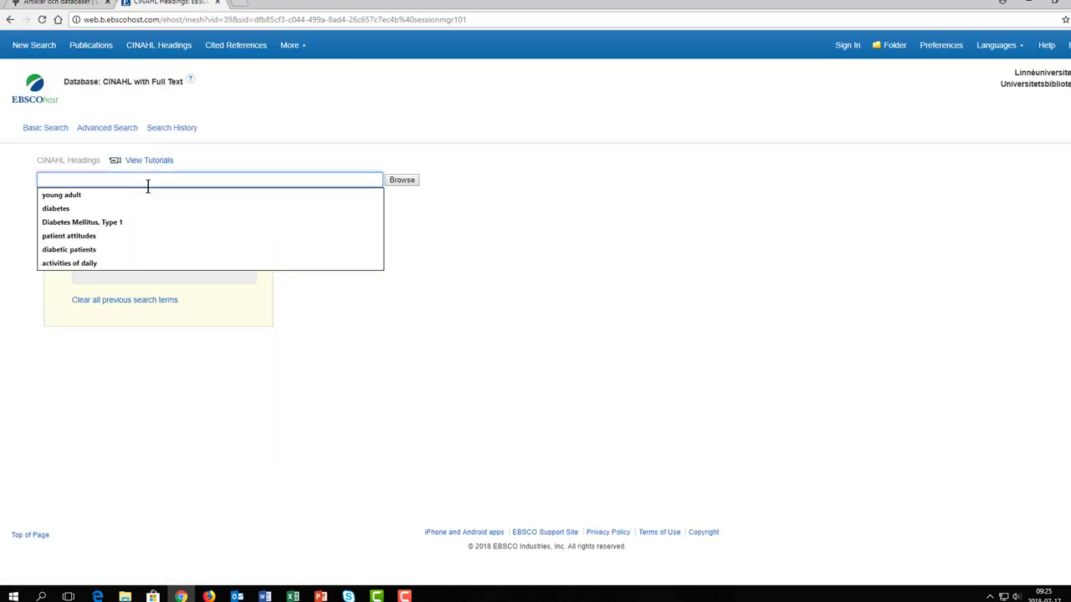
{"action": "type", "text": "coping"}
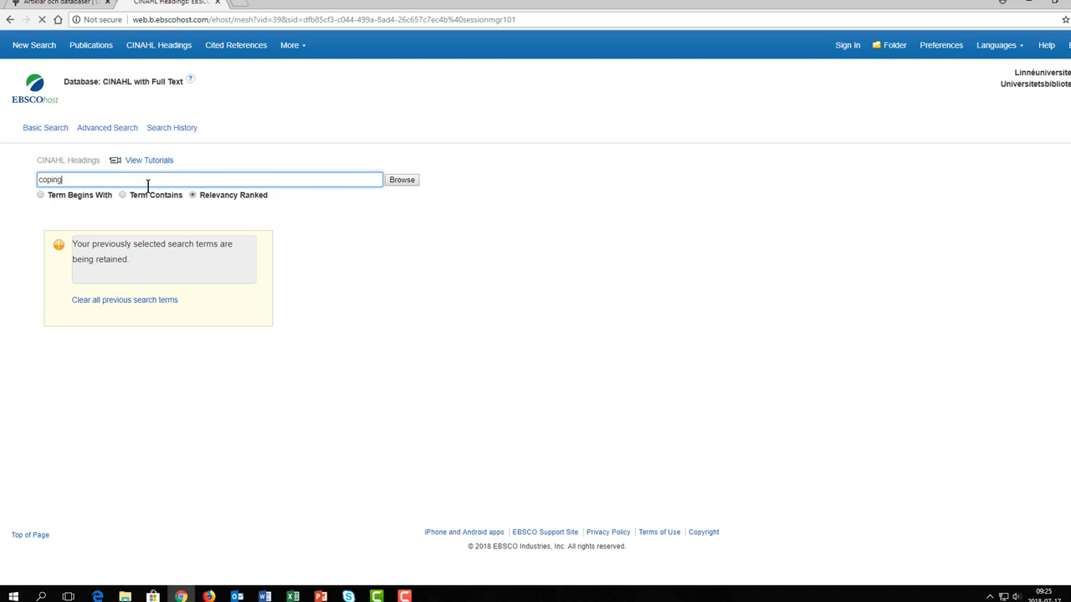
{"action": "key", "text": "Return"}
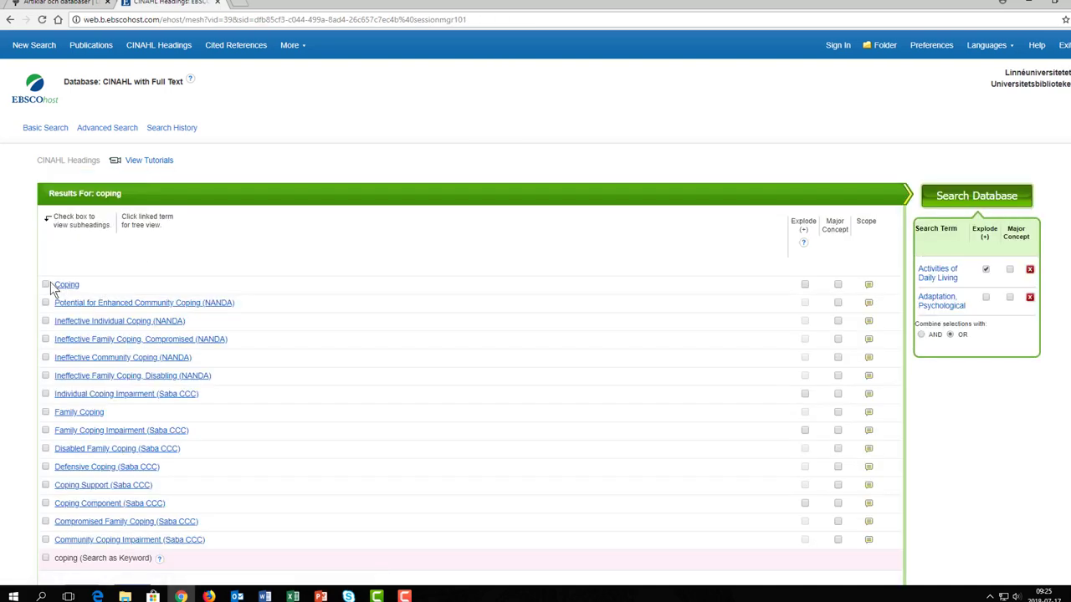
{"action": "left_click", "coordinate": [46, 285]}
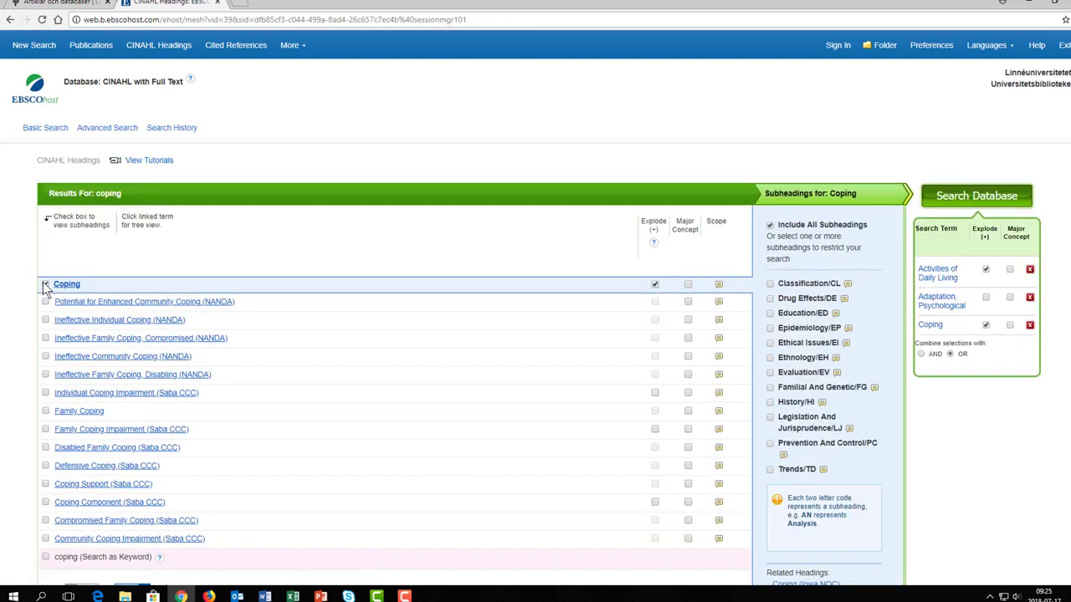
Turn off Explode for Coping after viewing its tree, and search the database for the three headings combined with OR
{"action": "left_click", "coordinate": [71, 285]}
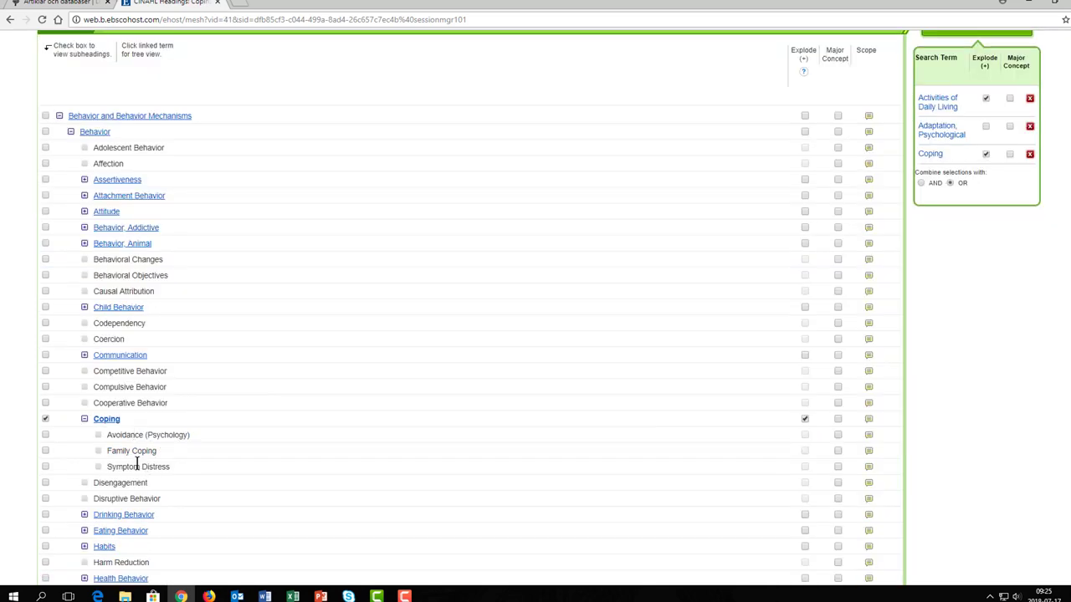
{"action": "left_click", "coordinate": [985, 153]}
{"action": "scroll", "coordinate": [716, 78], "scroll_direction": "up", "scroll_amount": 3}
{"action": "left_click", "coordinate": [72, 139]}
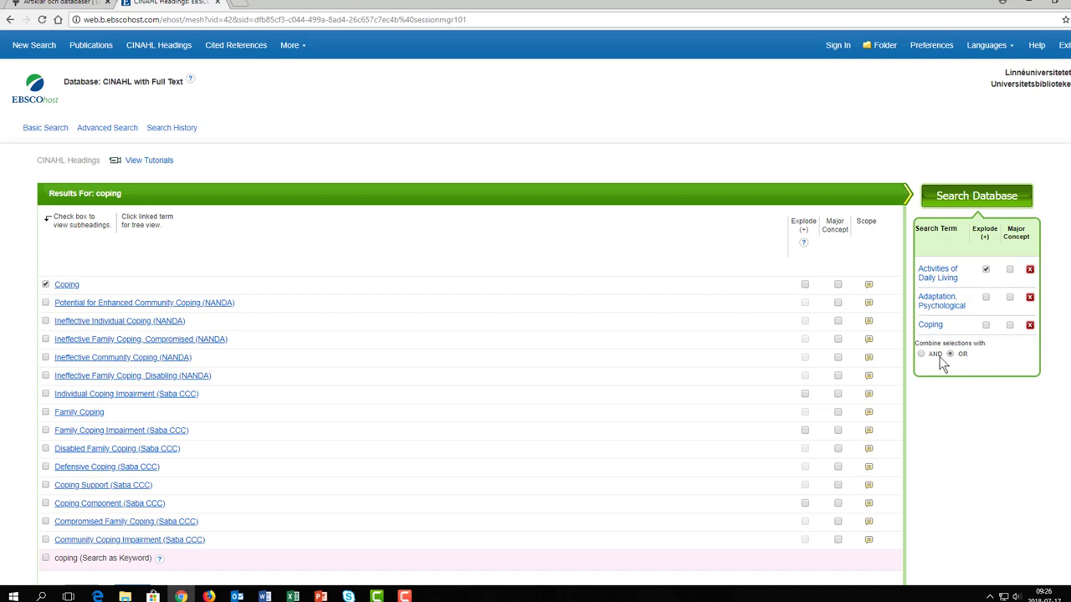
{"action": "left_click", "coordinate": [970, 197]}
Clear the query and run a free-text search for ("Living with" OR "Everyday life" OR "Daily living" OR "Daily routin*")
{"action": "left_click", "coordinate": [247, 179]}
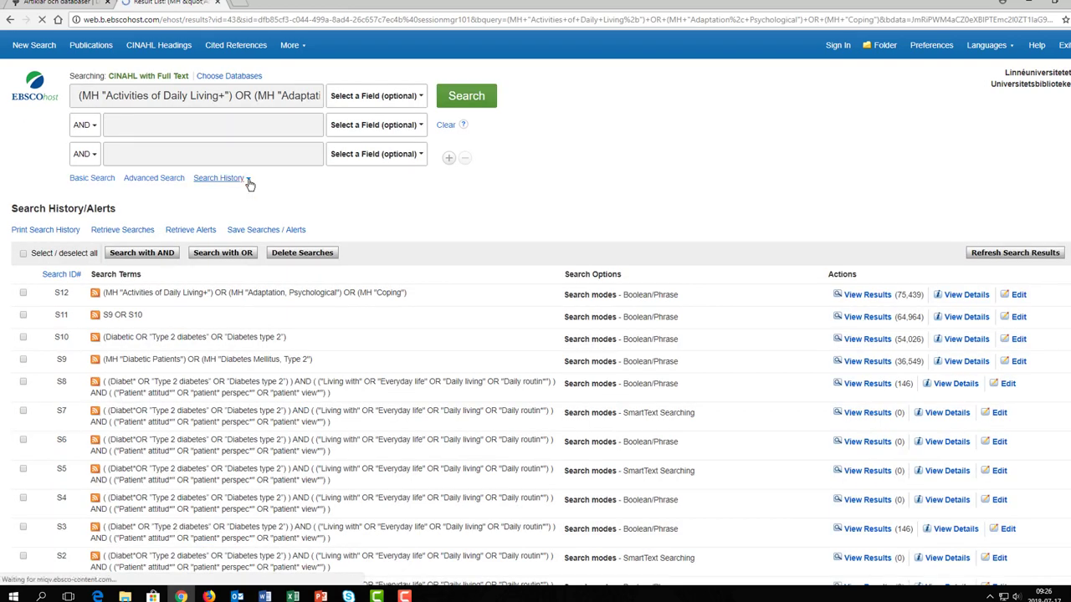
{"action": "left_click", "coordinate": [446, 125]}
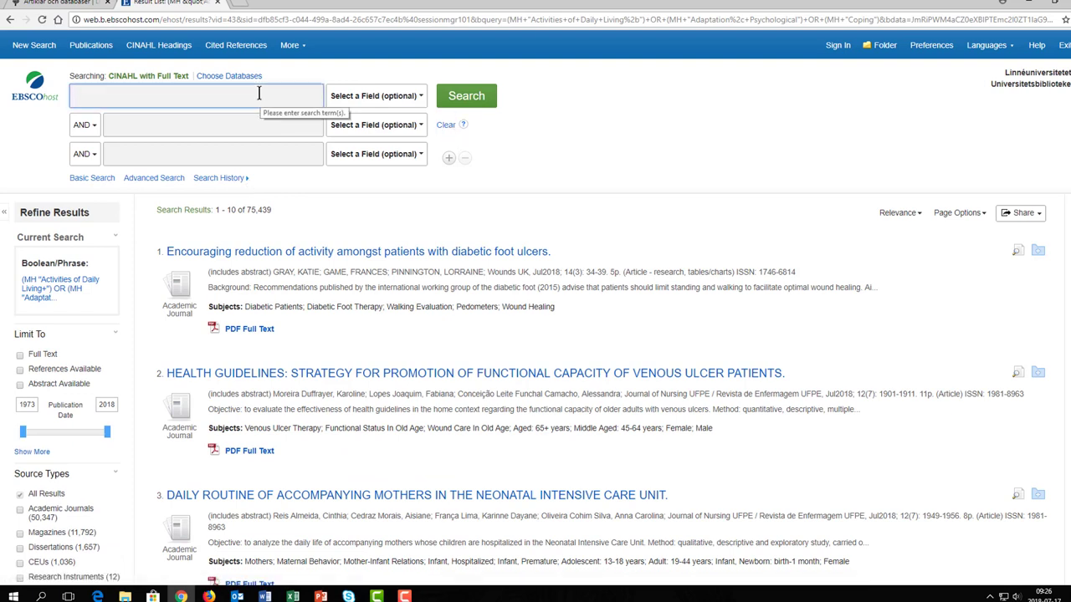
{"action": "key", "text": "ctrl+v"}
{"action": "left_click", "coordinate": [481, 100]}
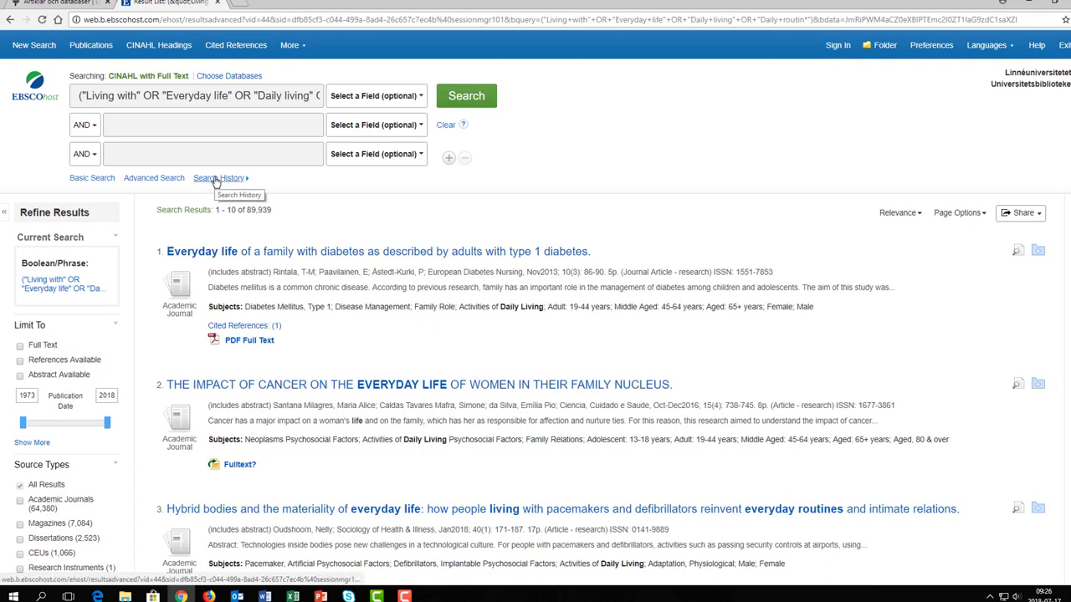
Combine searches S12 and S13 with OR from the search history and clear the query fields
{"action": "left_click", "coordinate": [216, 179]}
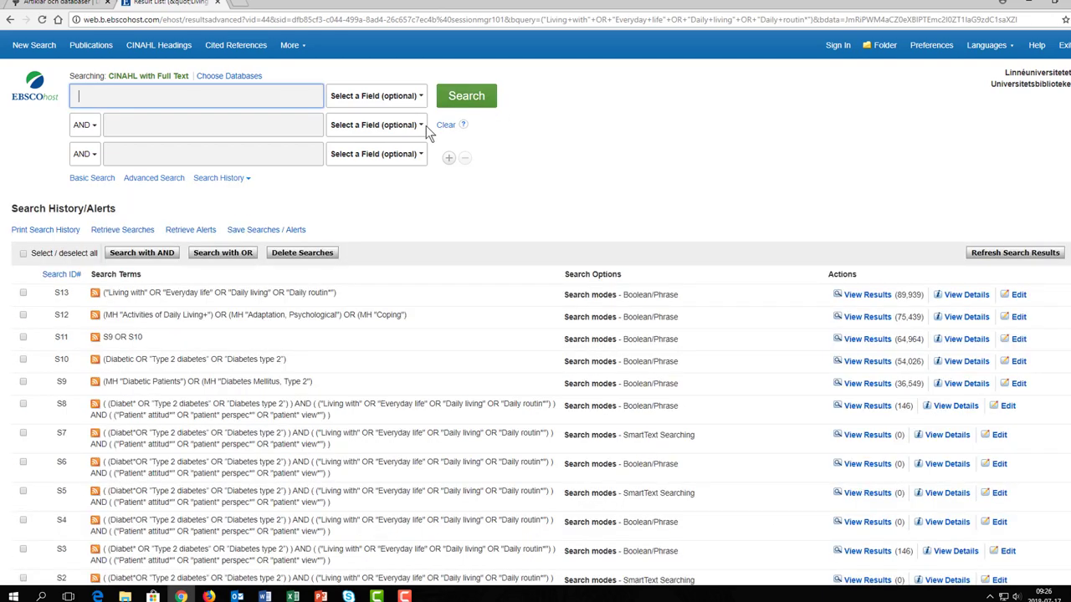
{"action": "left_click", "coordinate": [23, 316]}
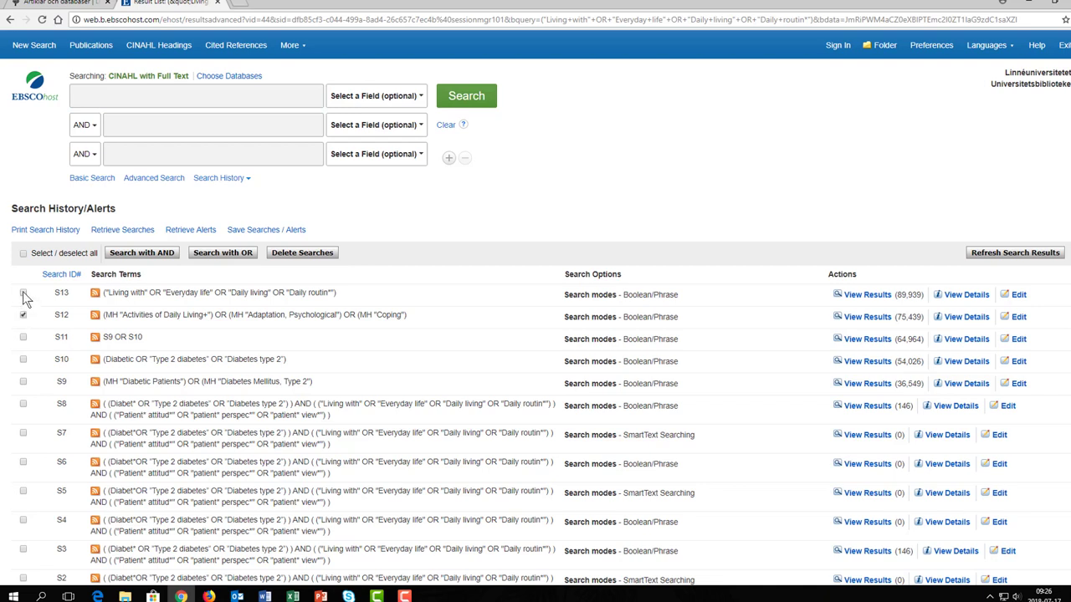
{"action": "left_click", "coordinate": [23, 293]}
{"action": "left_click", "coordinate": [205, 253]}
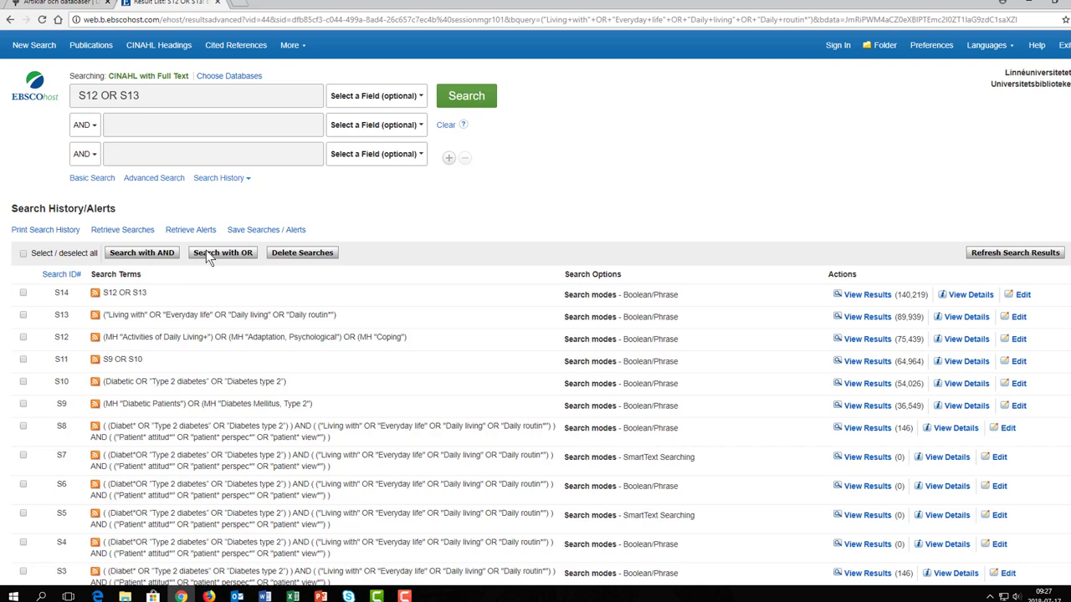
{"action": "left_click", "coordinate": [205, 250]}
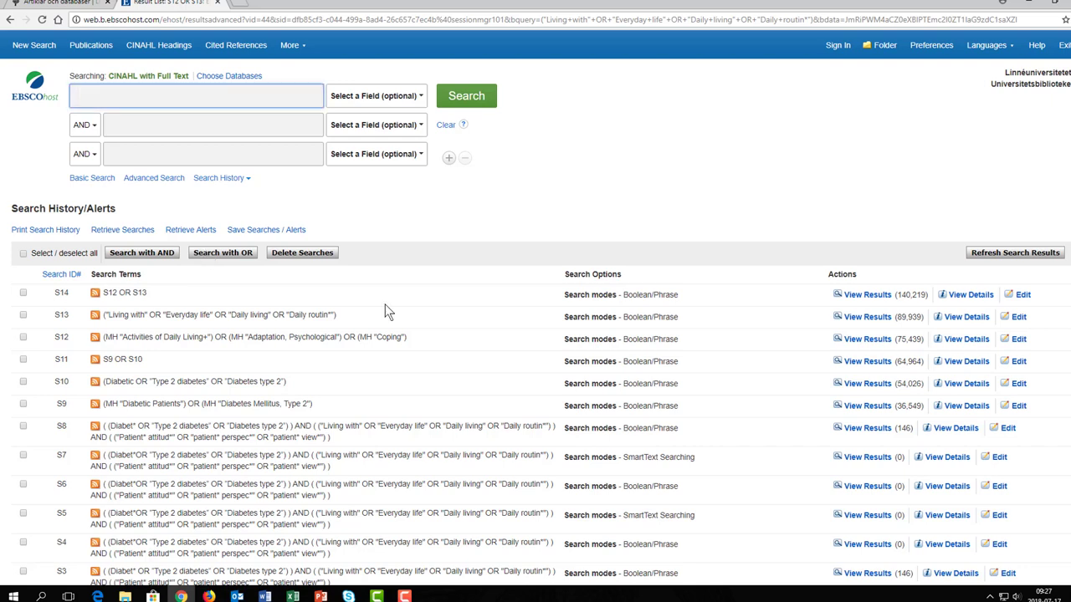
Collect the CINAHL headings Patient Attitudes, Attitude to Life, Life Experiences and exploded Emotions, and search the database for them combined with OR
{"action": "left_click", "coordinate": [155, 45]}
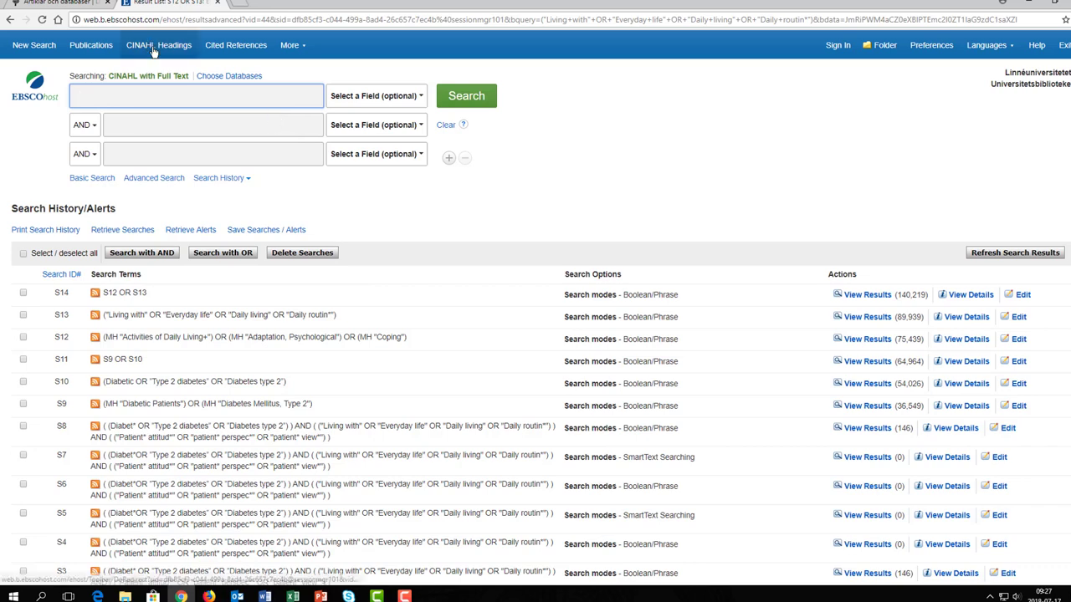
{"action": "left_click", "coordinate": [45, 285]}
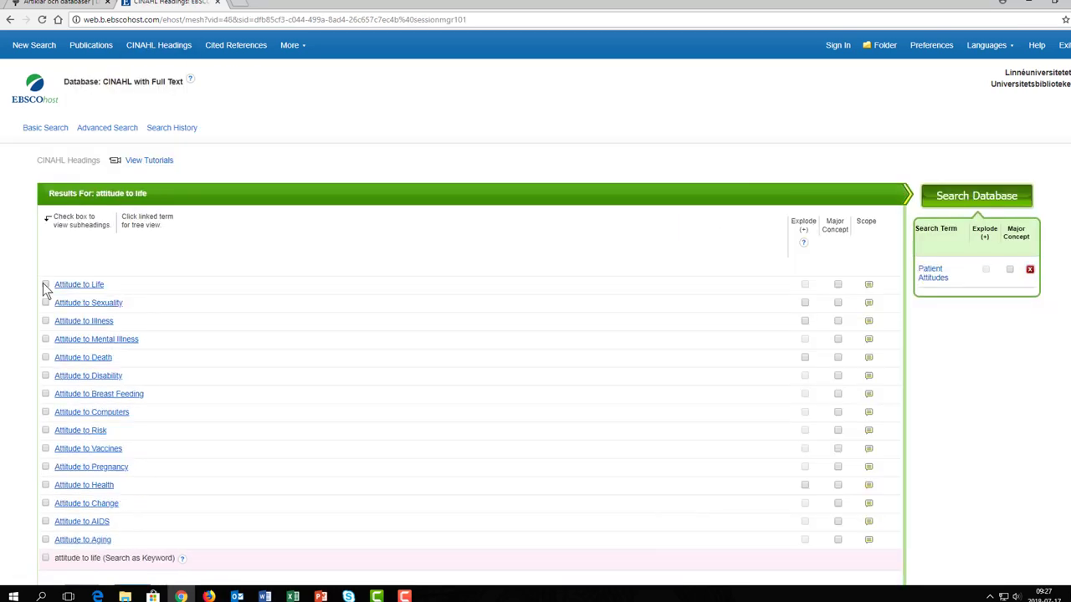
{"action": "left_click", "coordinate": [45, 284]}
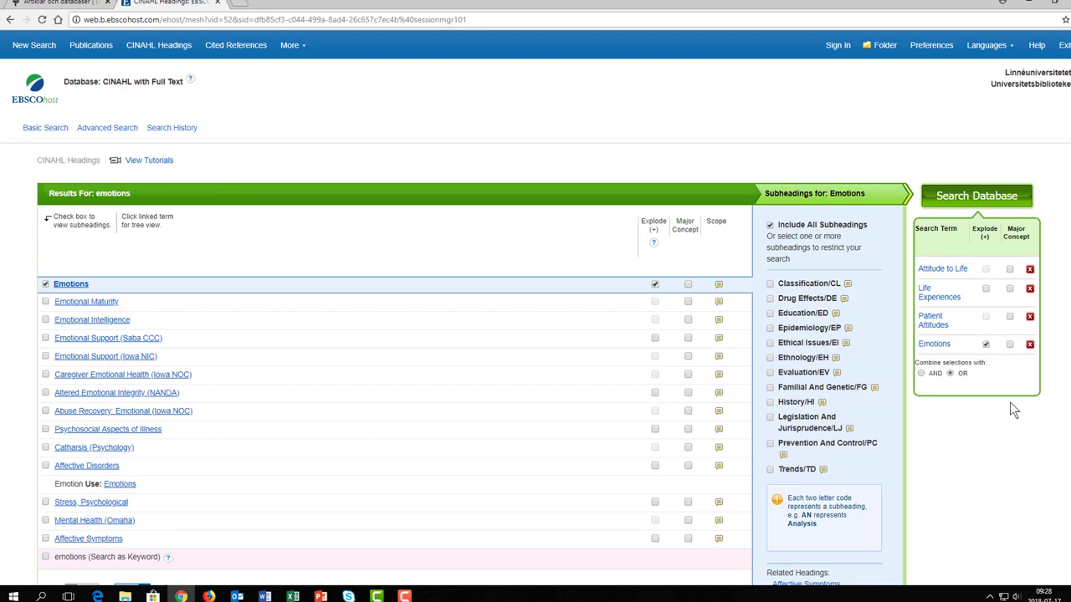
{"action": "left_click", "coordinate": [940, 195]}
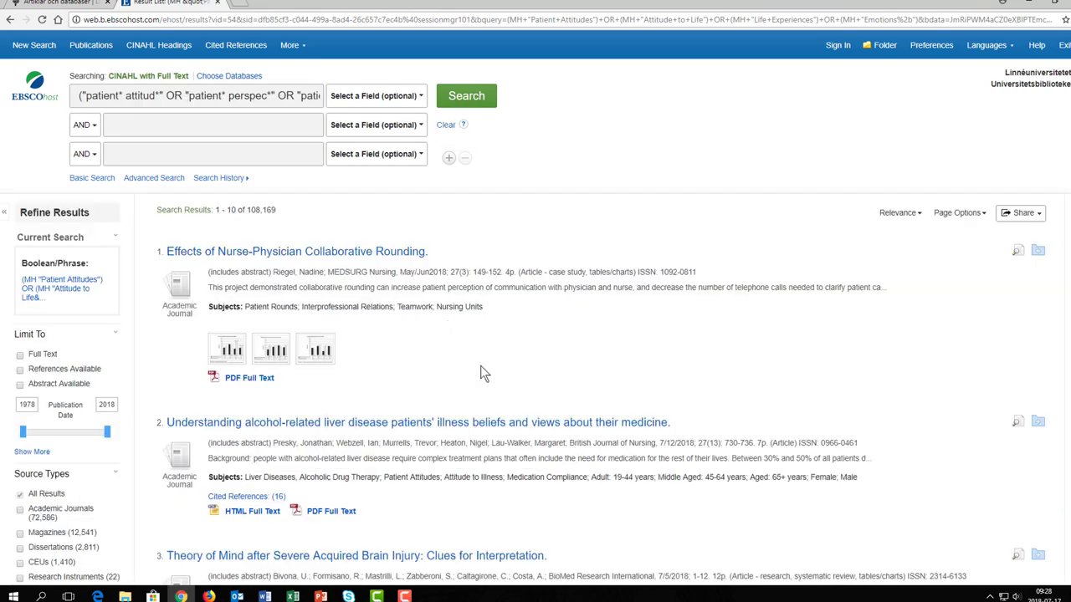
Run a free-text search for ("patient* attitud*" OR "patient* perspec*" OR "patient* view*"), show the search history and clear the query
{"action": "left_click", "coordinate": [466, 95]}
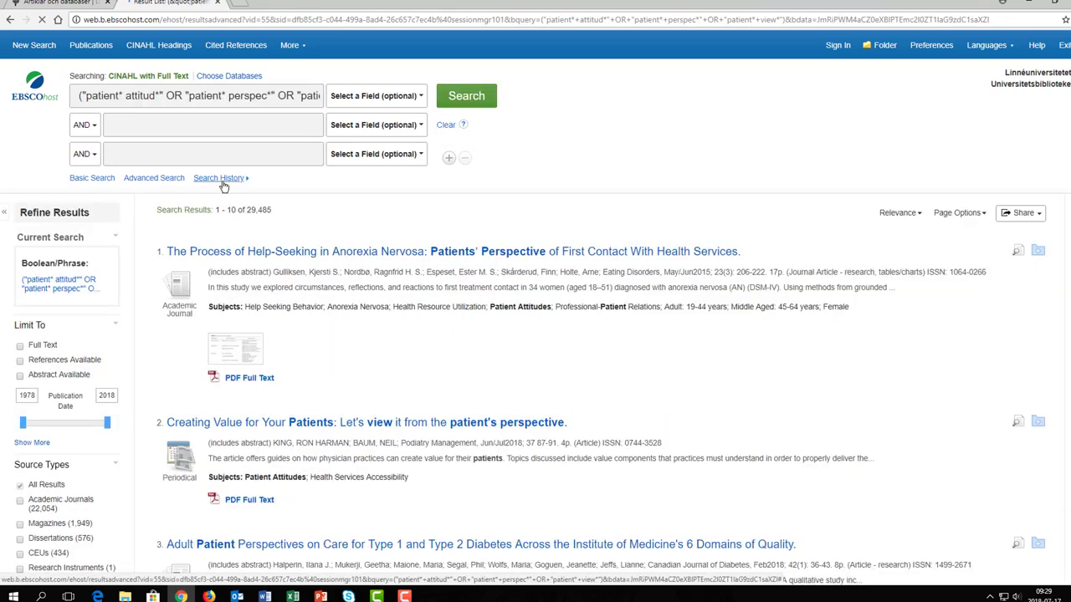
{"action": "left_click", "coordinate": [222, 181]}
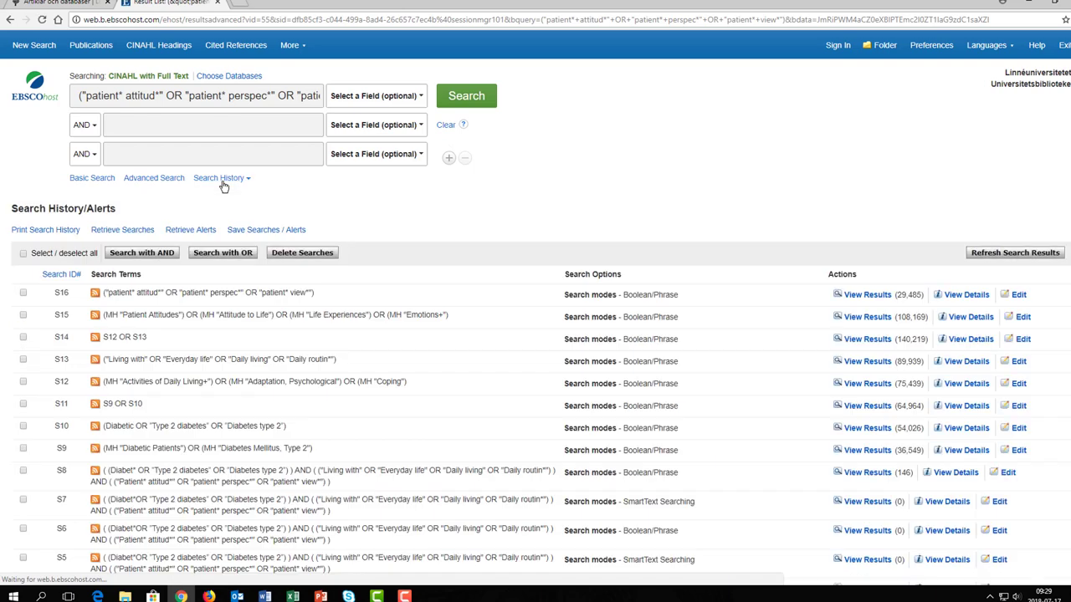
{"action": "left_click", "coordinate": [444, 126]}
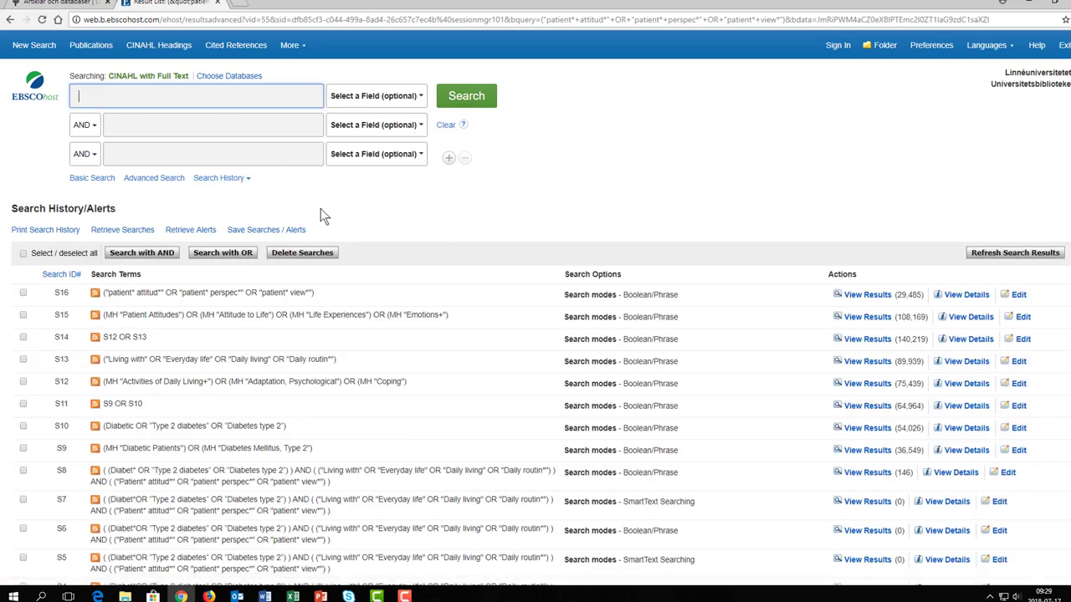
Combine searches S15 and S16 with OR from the search history and clear the query fields
{"action": "left_click", "coordinate": [23, 293]}
{"action": "left_click", "coordinate": [23, 315]}
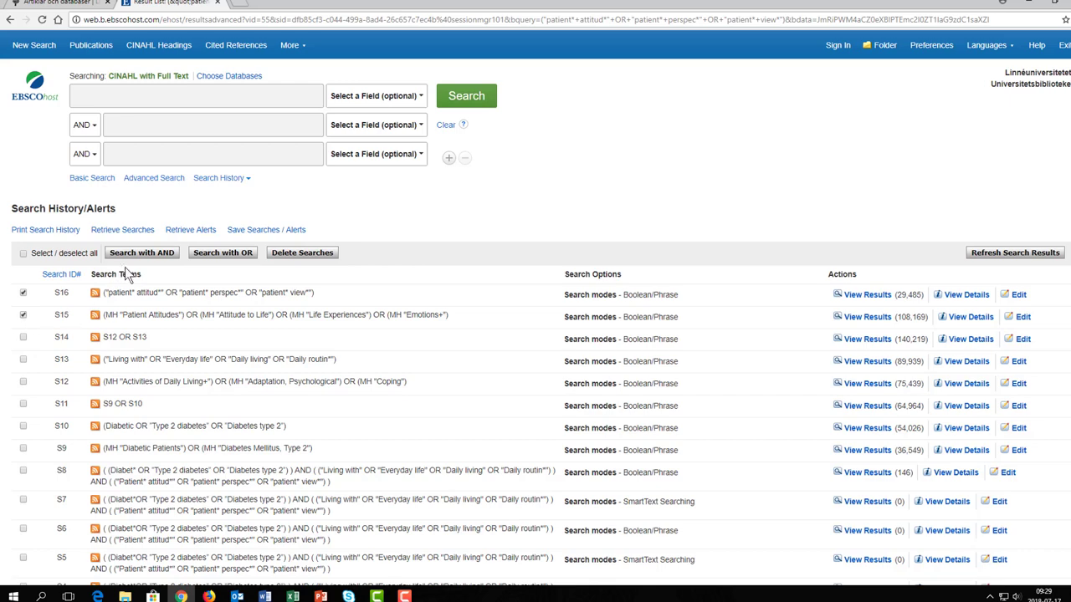
{"action": "left_click", "coordinate": [221, 249]}
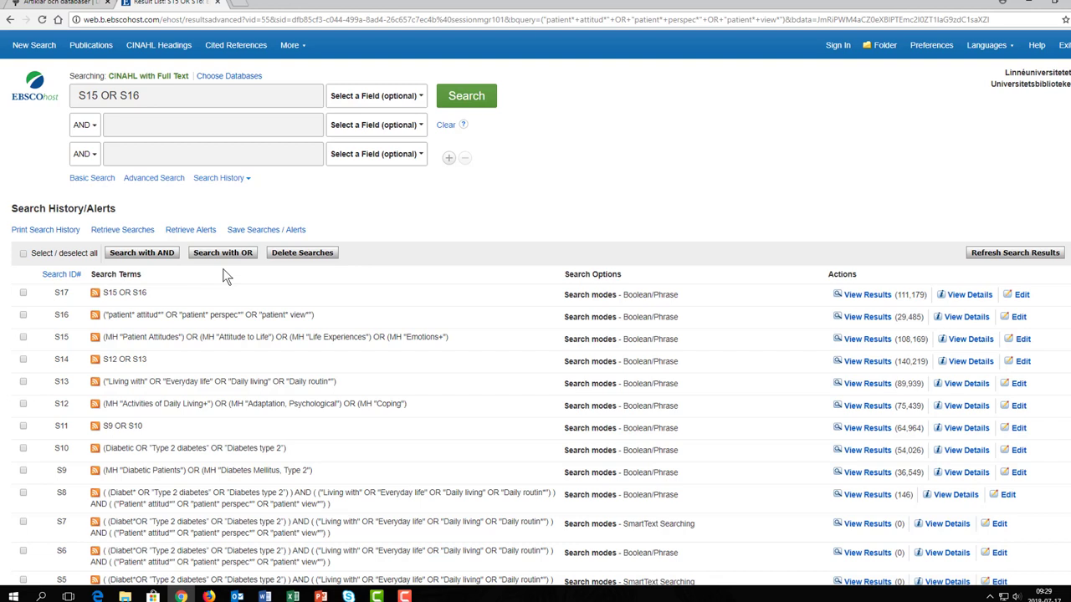
{"action": "left_click", "coordinate": [445, 124]}
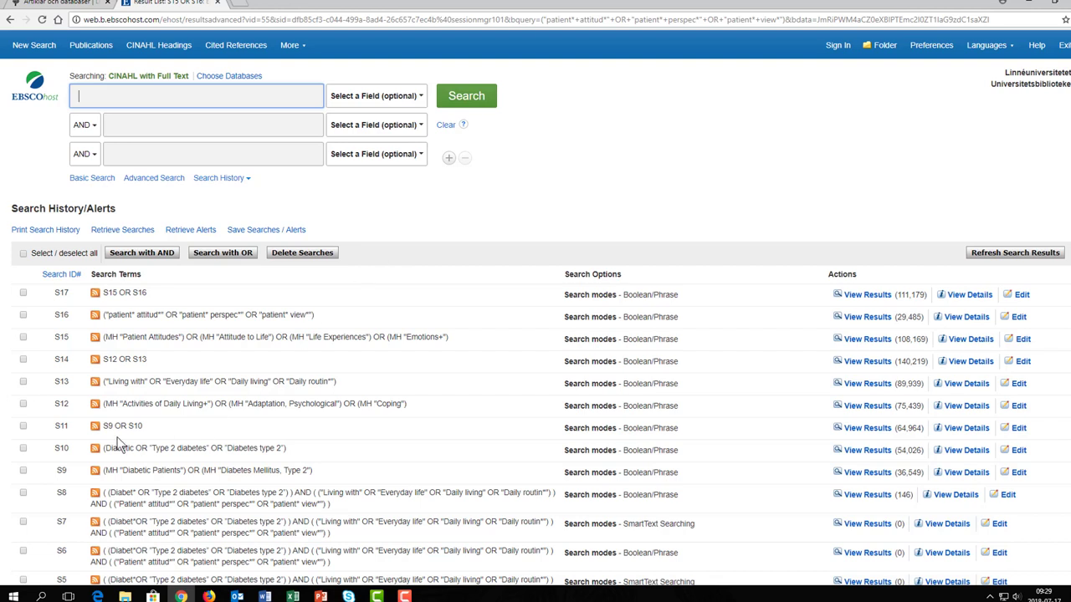
Combine the three block searches S11, S14 and S17 with AND from the search history
{"action": "left_click", "coordinate": [22, 427]}
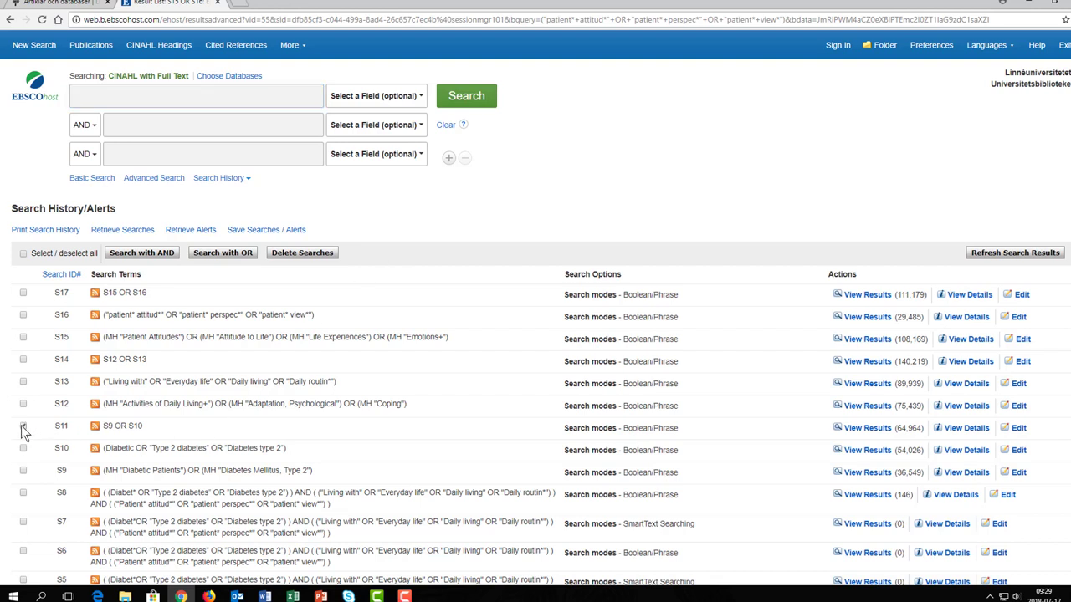
{"action": "left_click", "coordinate": [23, 360]}
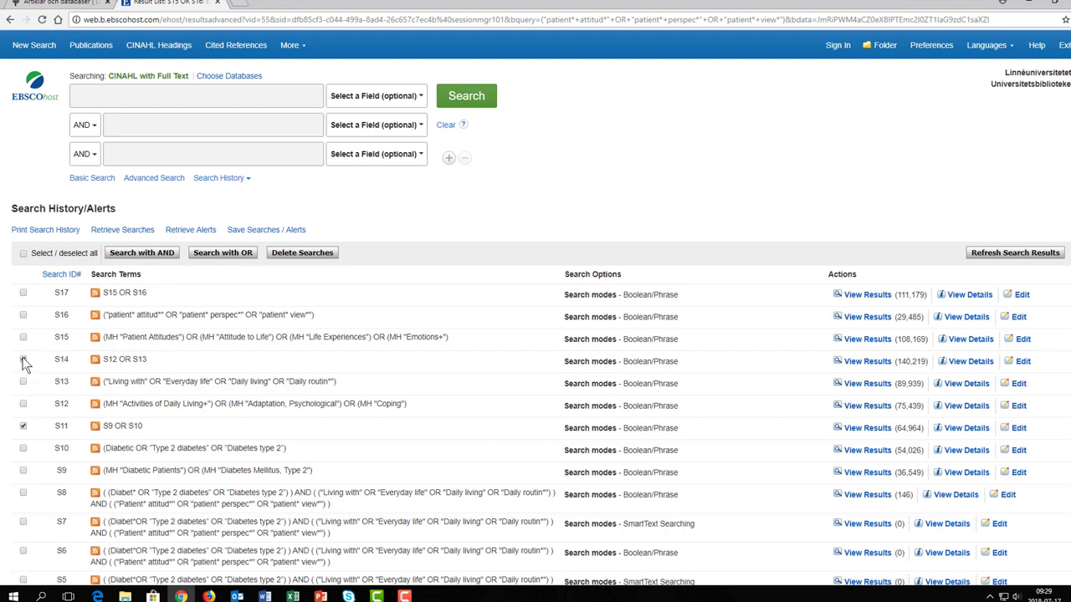
{"action": "left_click", "coordinate": [24, 295]}
{"action": "left_click", "coordinate": [130, 255]}
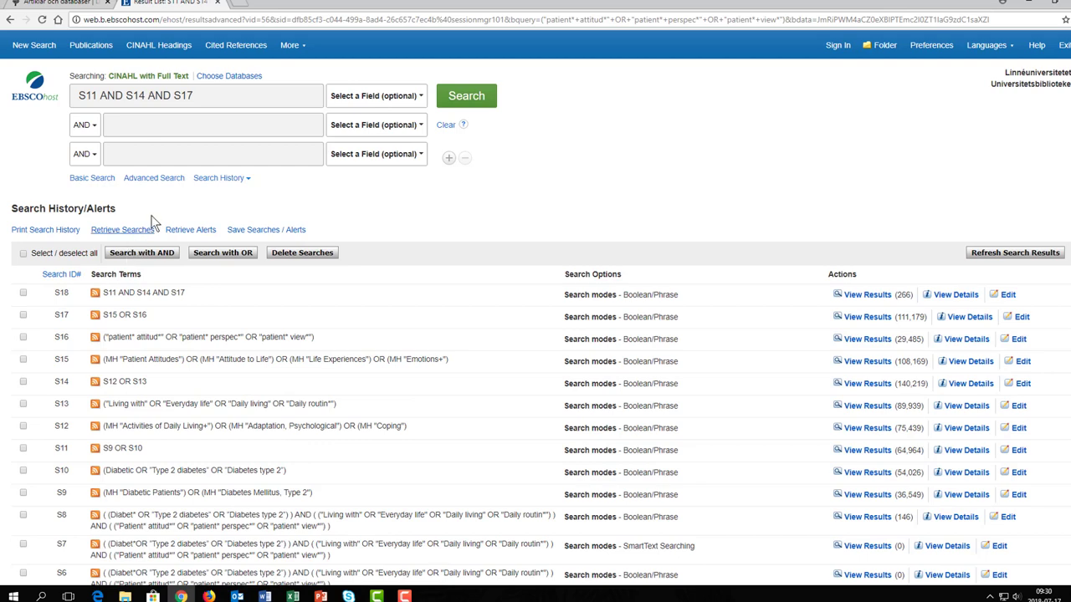
Limit the combined search to peer-reviewed articles published from 2010 onwards and rerun it
{"action": "left_click", "coordinate": [249, 179]}
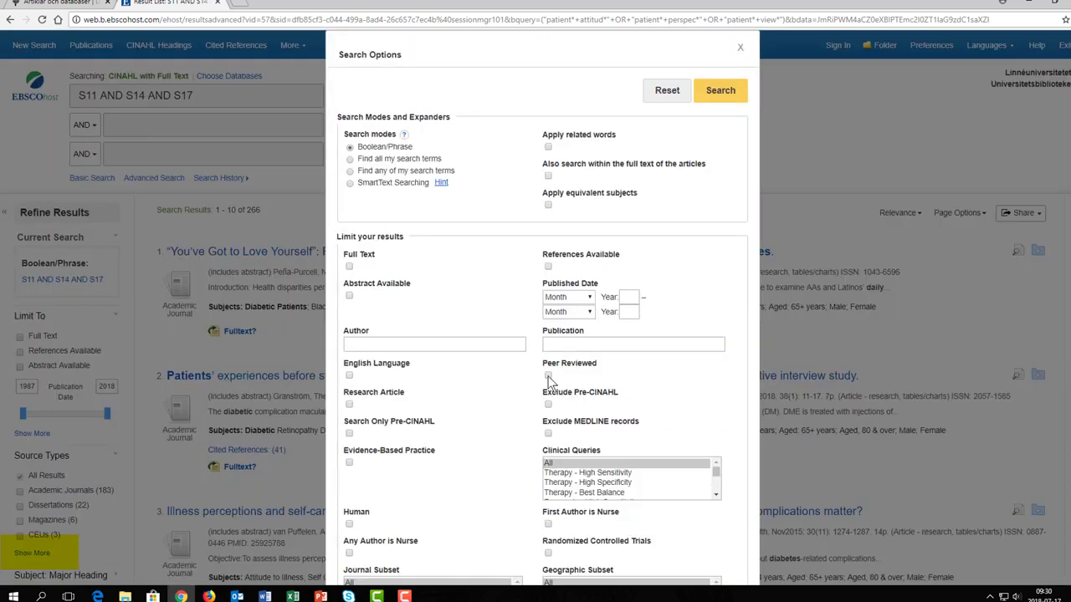
{"action": "left_click", "coordinate": [631, 295]}
{"action": "type", "text": "2010"}
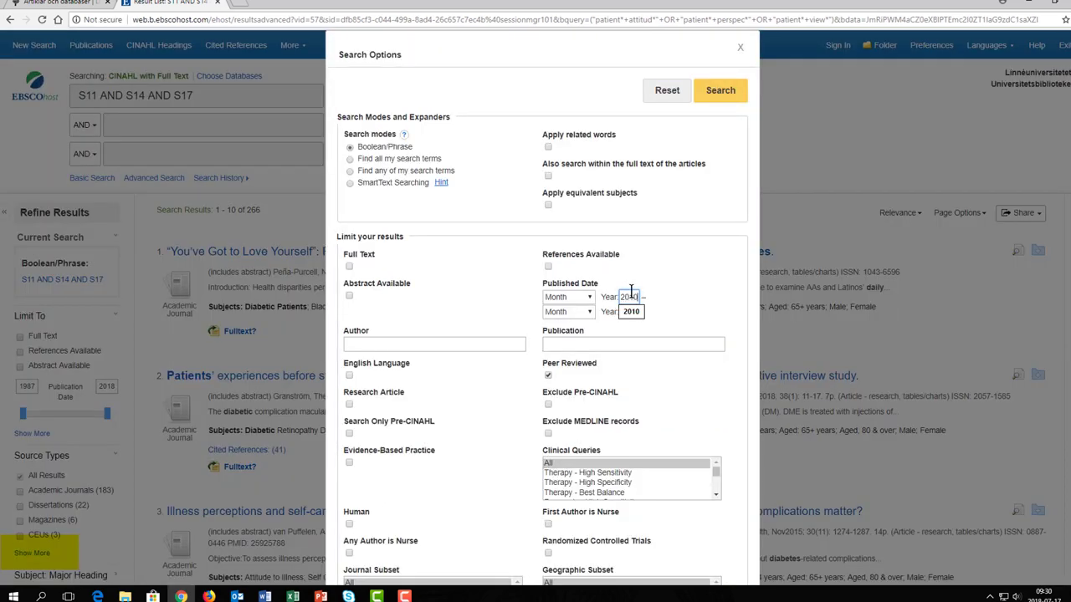
{"action": "left_click", "coordinate": [746, 92]}
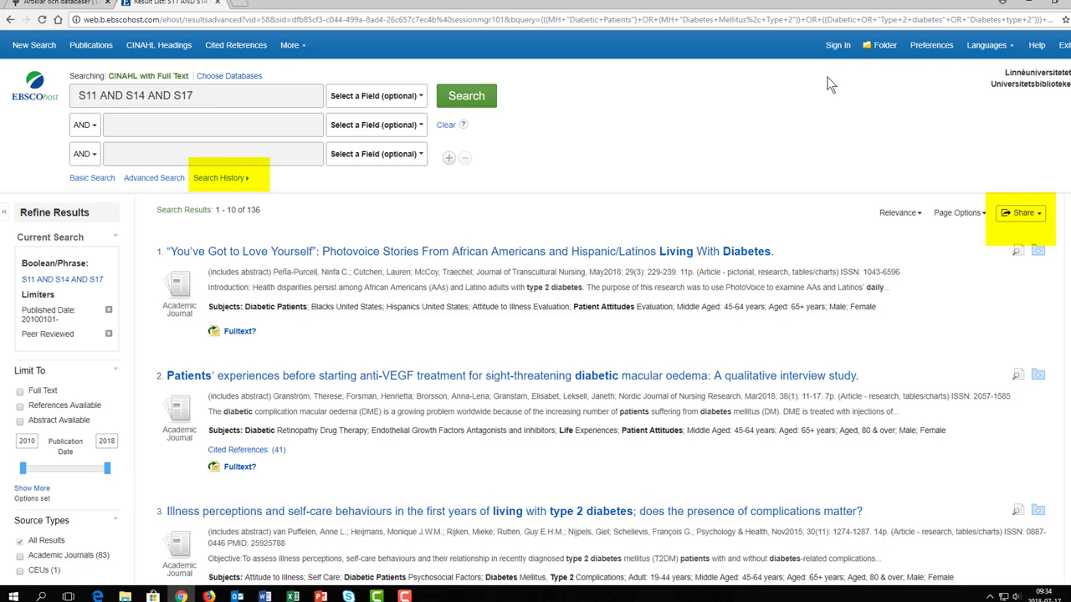
Open the detailed record of the first article in the results, "You've Got to Love Yourself"
{"action": "left_click", "coordinate": [720, 251]}
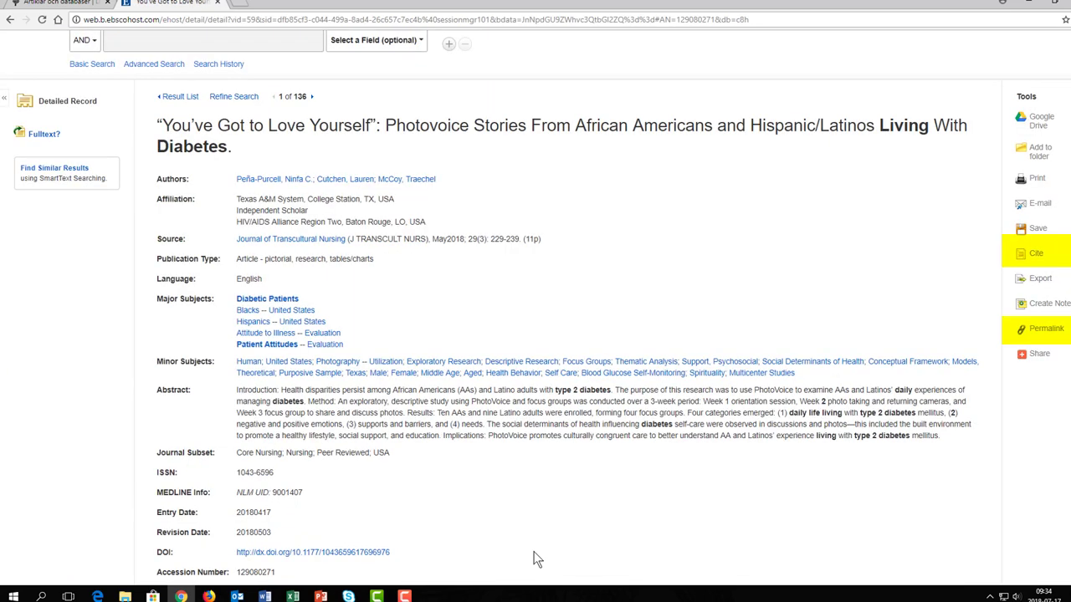